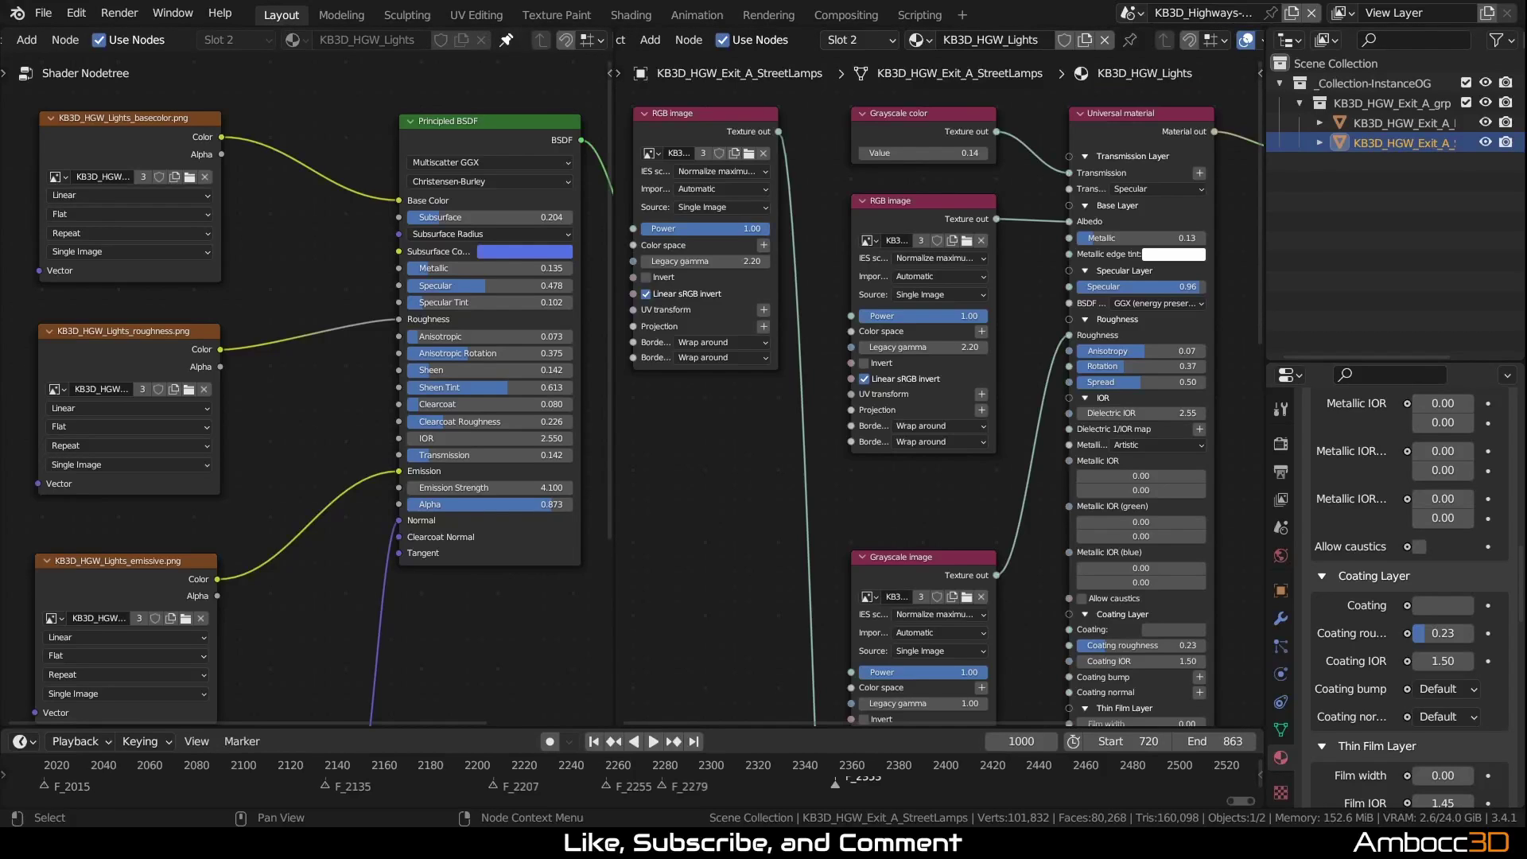
# Step: Compare the Principled BSDF node setup with the Octane Universal material setup of KB3D_HGW_Lights
pyautogui.moveTo(305, 432); pyautogui.dragTo(291, 384, button='middle')
pyautogui.scroll(-5, 307, 422)
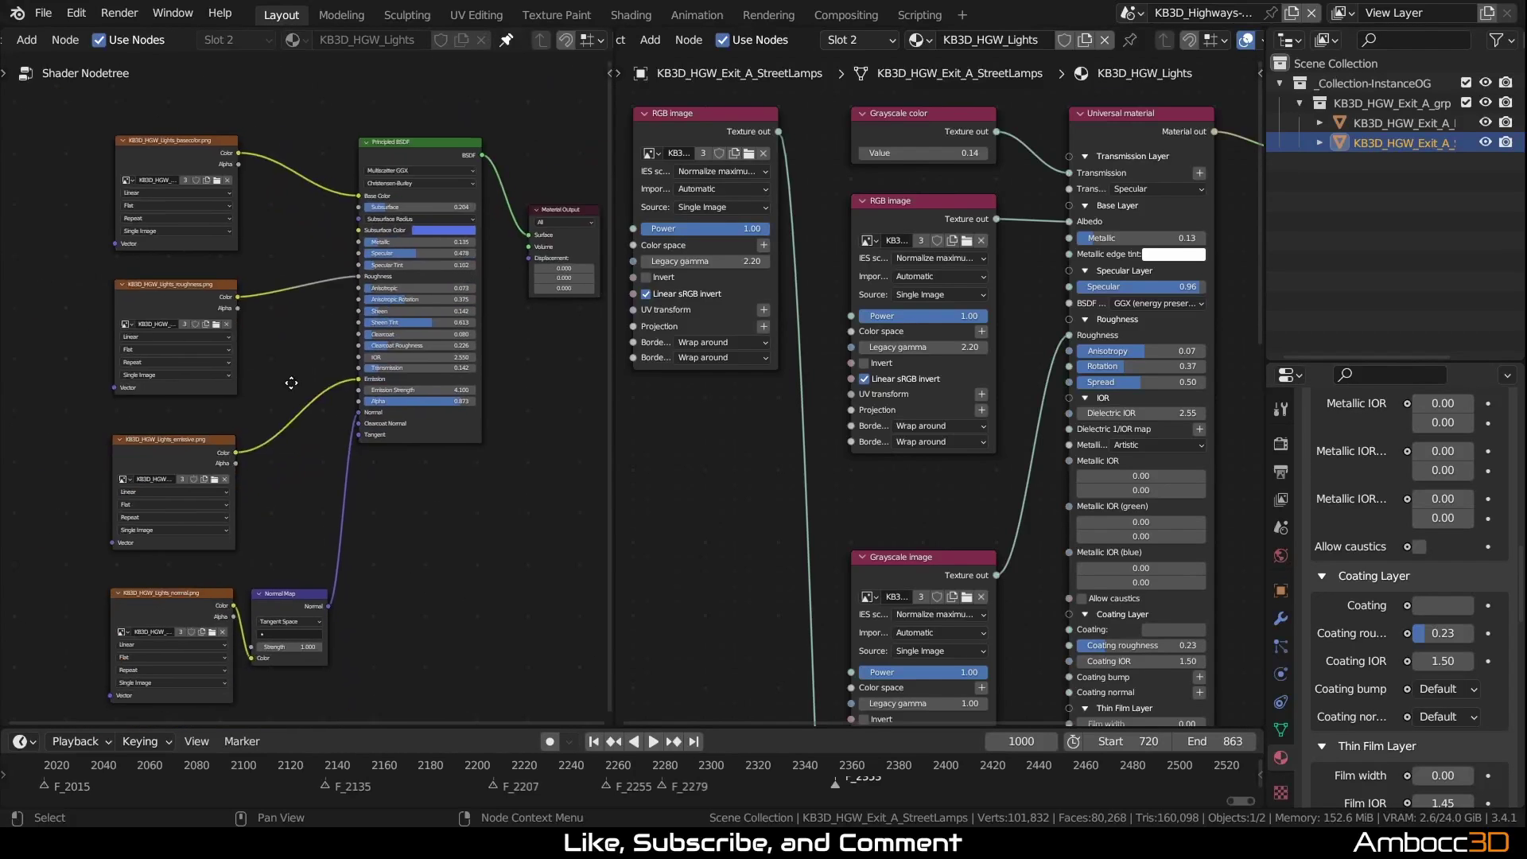
pyautogui.scroll(4, 286, 380)
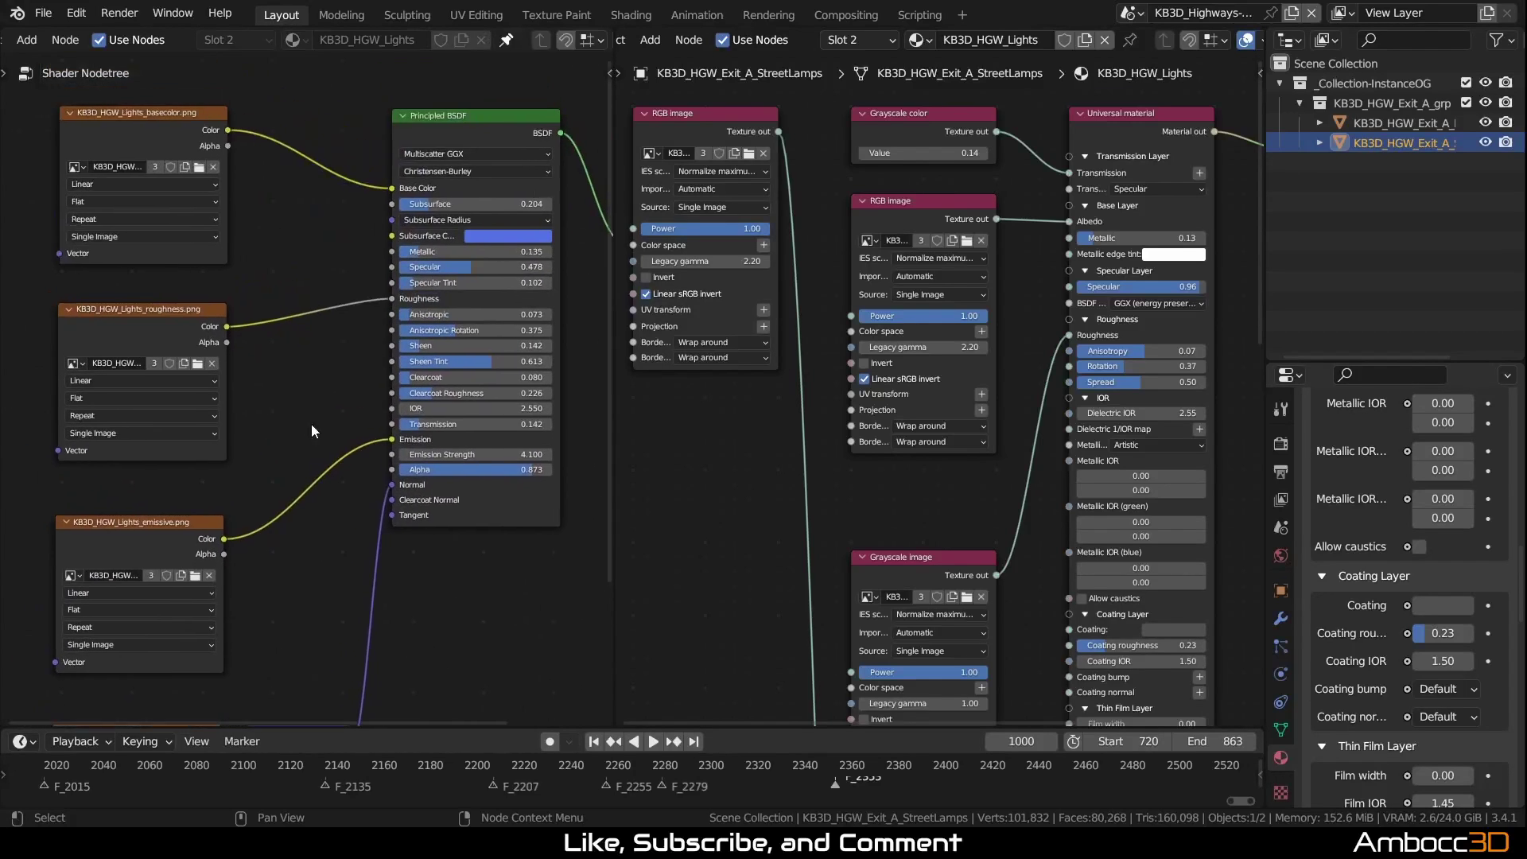
pyautogui.scroll(-5, 719, 508)
pyautogui.moveTo(746, 584); pyautogui.dragTo(726, 631, button='middle')
pyautogui.scroll(5, 908, 552)
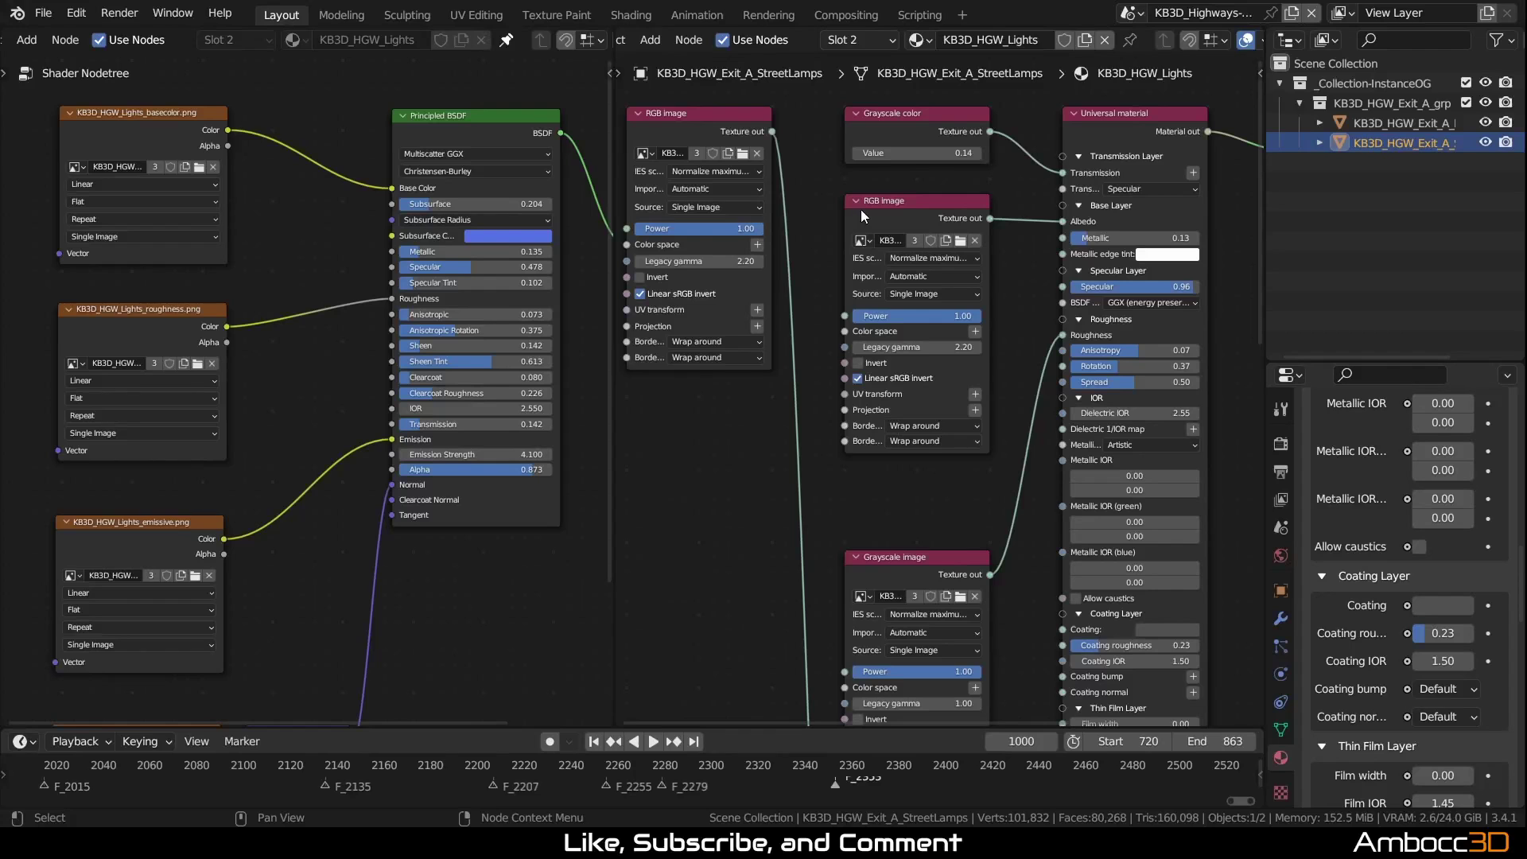
pyautogui.moveTo(915, 506); pyautogui.dragTo(884, 417, button='middle')
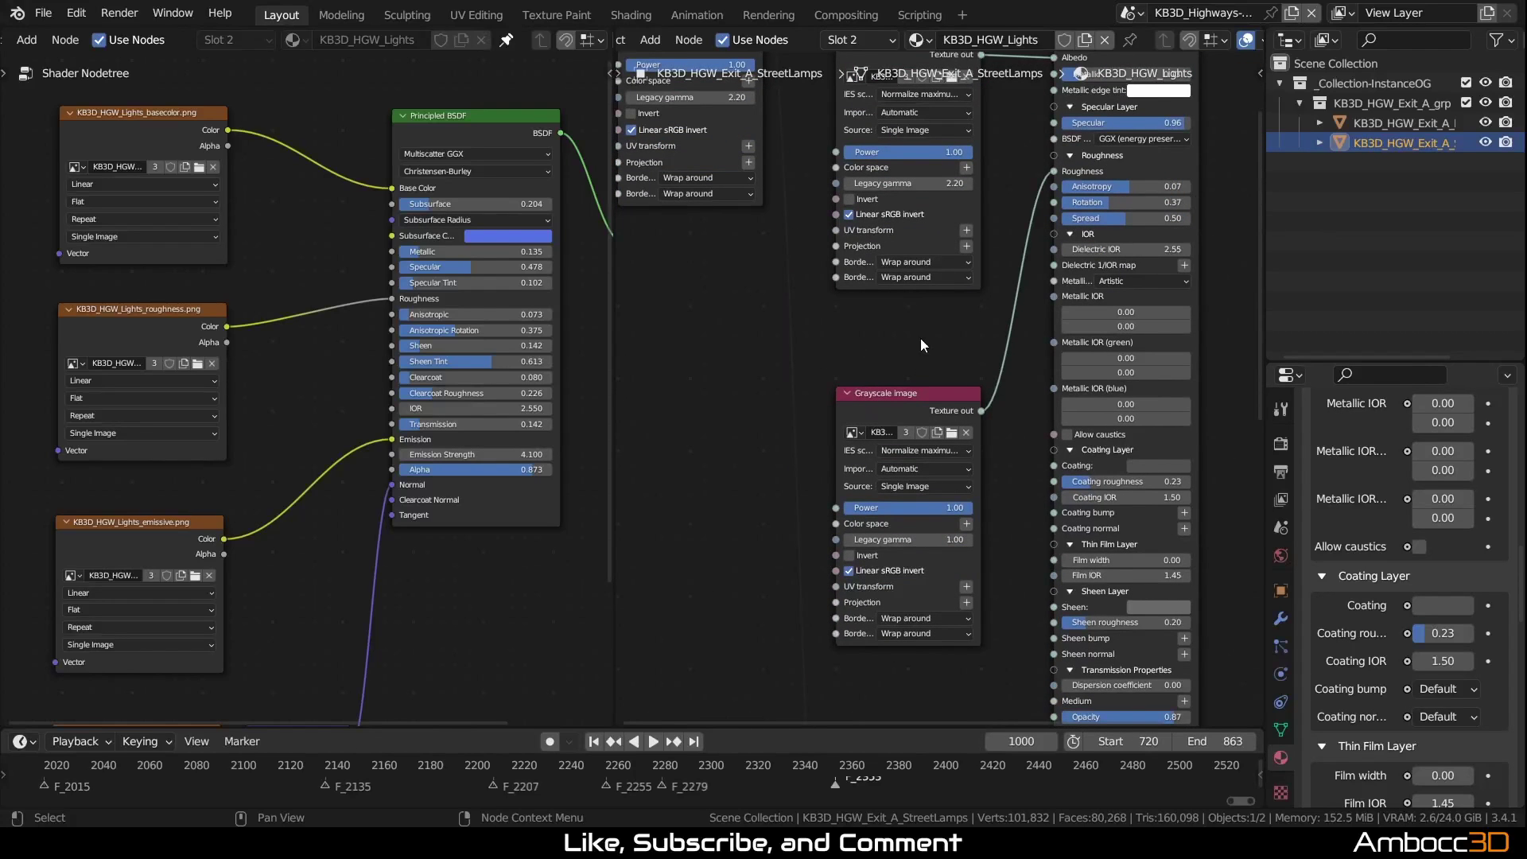
pyautogui.moveTo(929, 345); pyautogui.dragTo(944, 544, button='middle')
pyautogui.scroll(2, 944, 544)
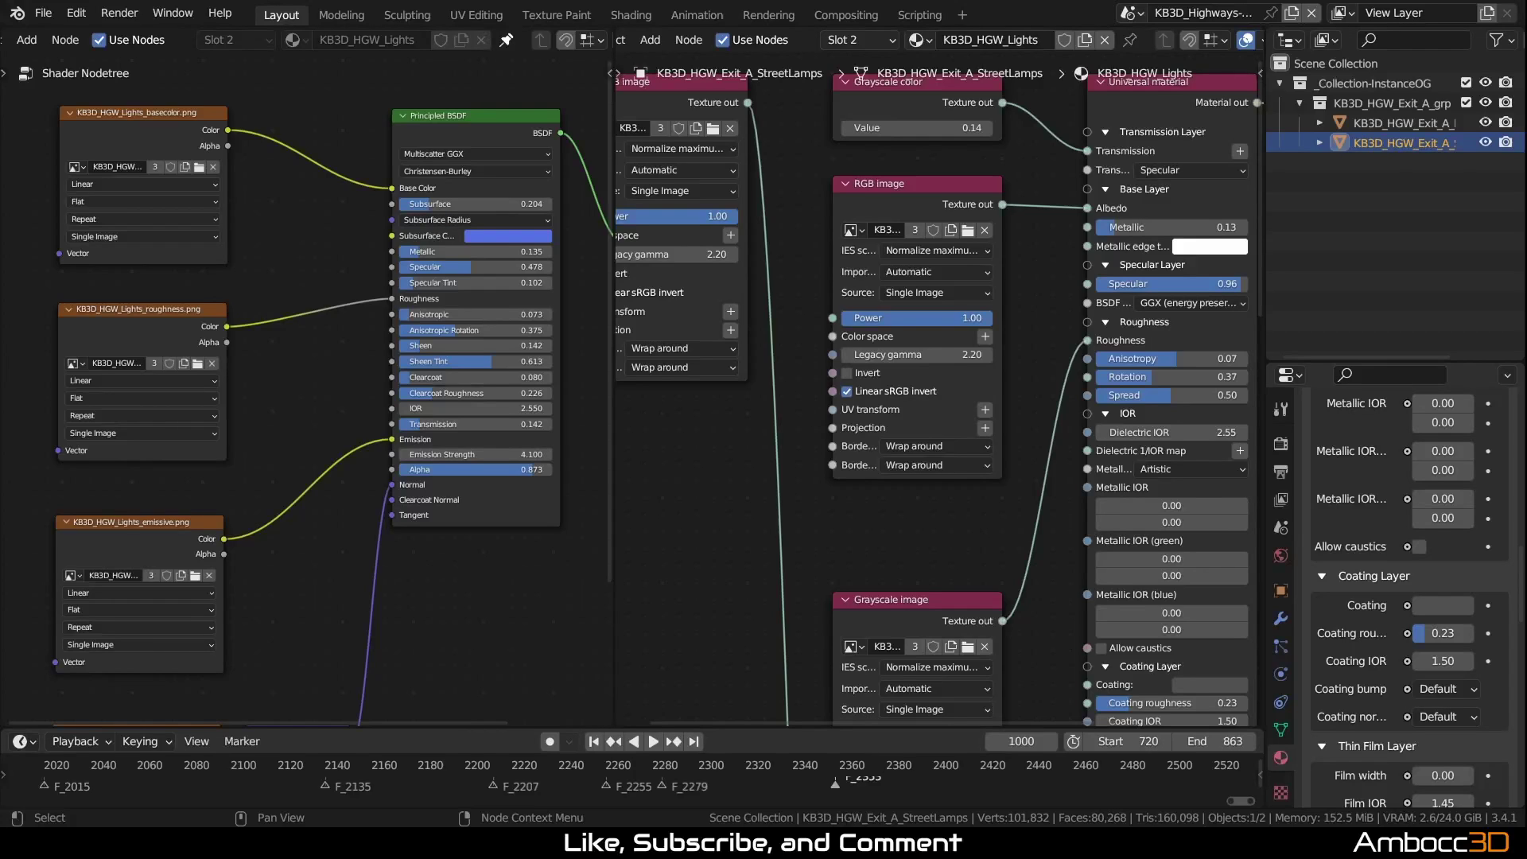
# Step: Move the Grayscale image node up so it sits directly beneath the RGB image node feeding Albedo
pyautogui.moveTo(936, 596); pyautogui.dragTo(939, 466, button='middle')
pyautogui.moveTo(939, 467); pyautogui.dragTo(935, 378)
pyautogui.moveTo(936, 379); pyautogui.dragTo(922, 435, button='middle')
pyautogui.scroll(-2, 922, 434)
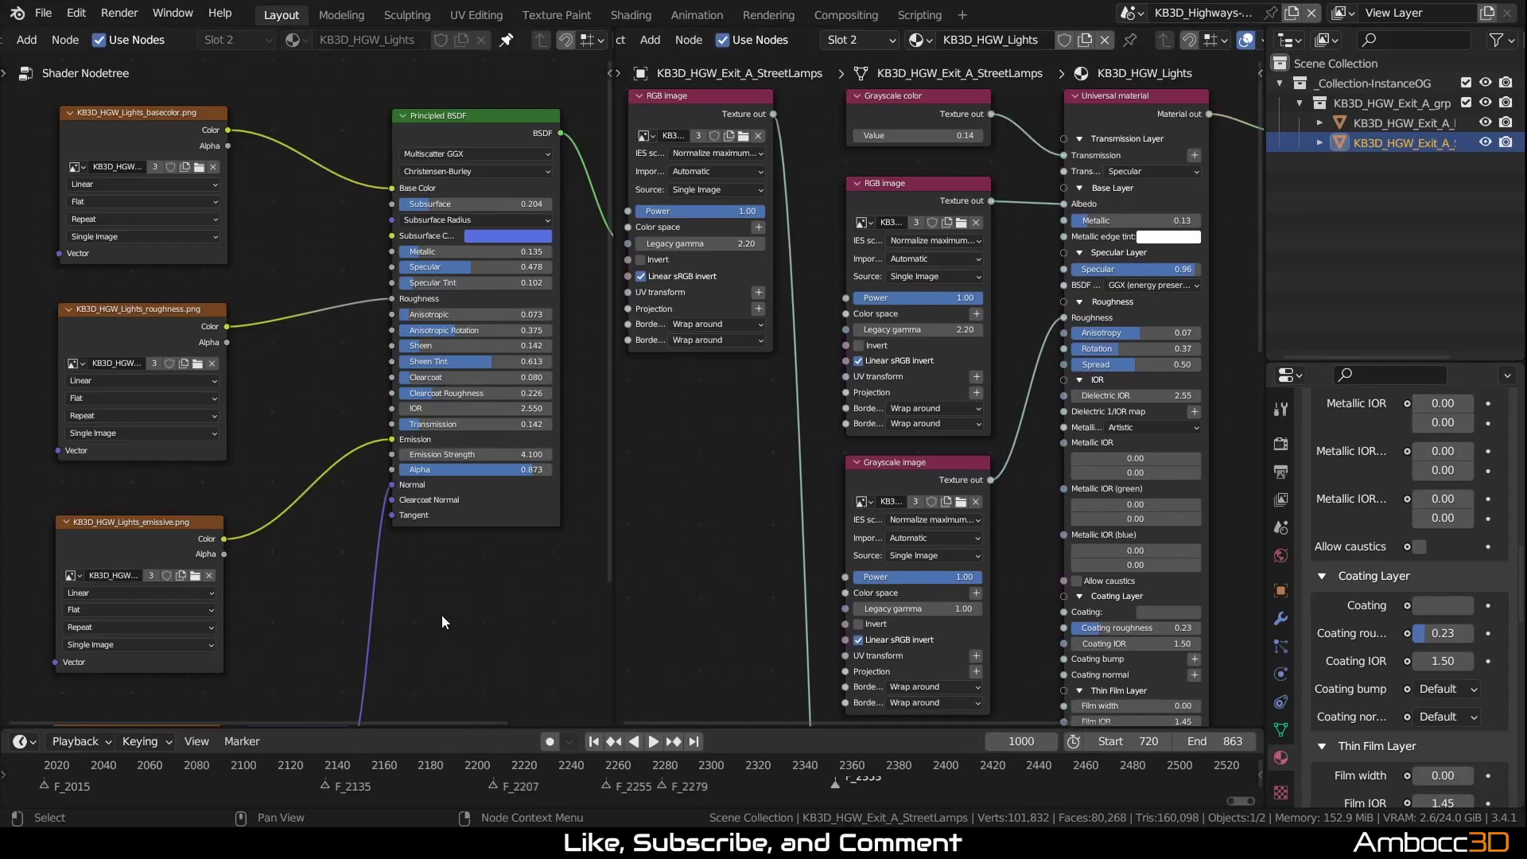
# Step: Switch the scene's render engine from Octane to Cycles
pyautogui.moveTo(436, 602); pyautogui.dragTo(435, 580, button='middle')
pyautogui.click(1281, 444)
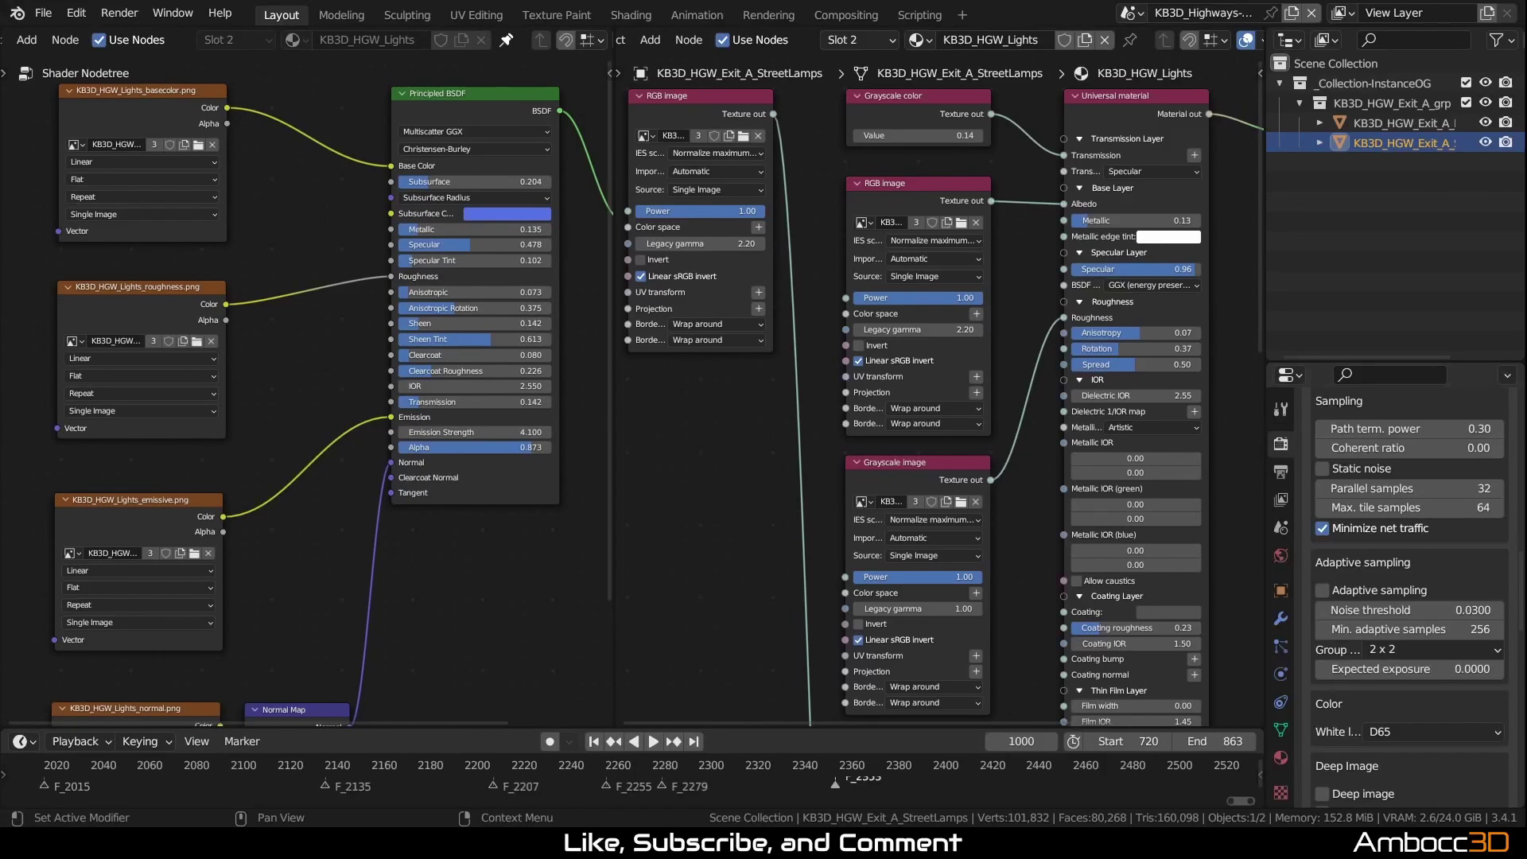
pyautogui.scroll(15, 1392, 532)
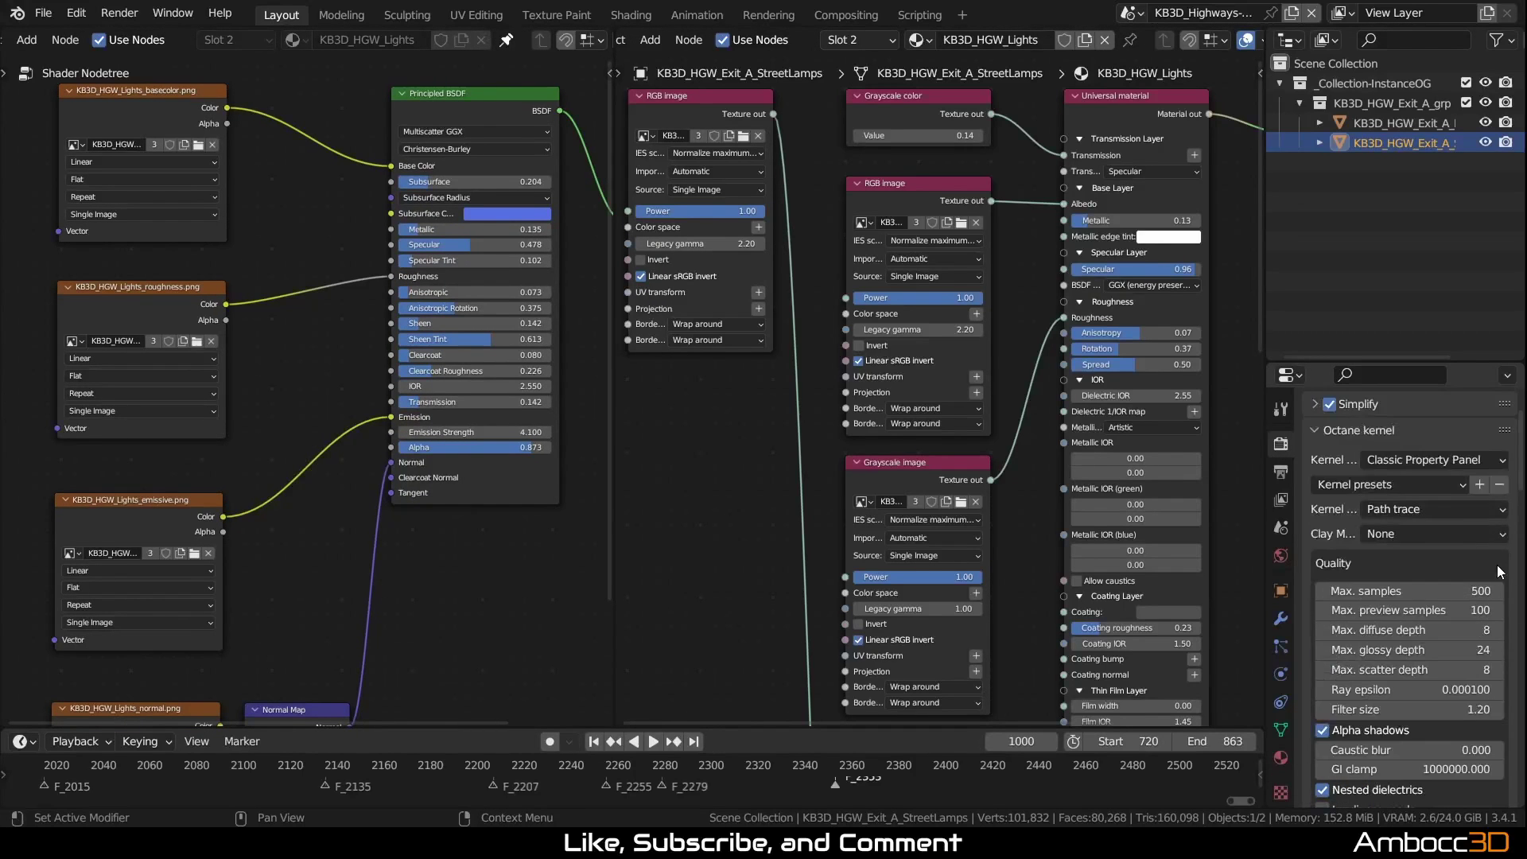
pyautogui.scroll(3, 1479, 549)
pyautogui.click(1424, 442)
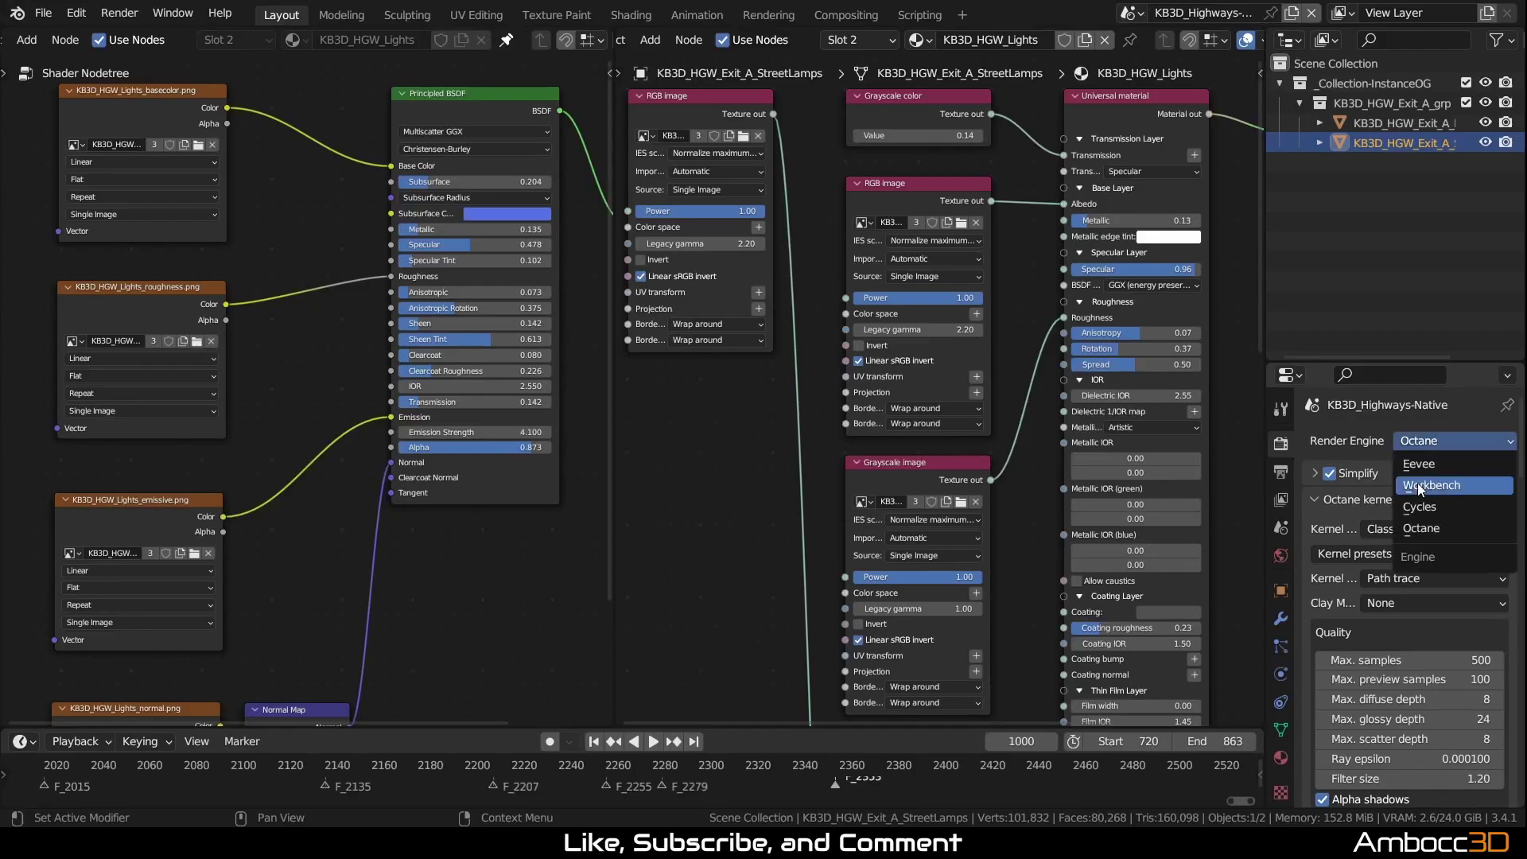
pyautogui.click(1422, 506)
# Step: Examine the color space settings on the basecolor, roughness and emissive image texture nodes
pyautogui.moveTo(263, 350); pyautogui.dragTo(430, 389, button='middle')
pyautogui.scroll(3, 318, 388)
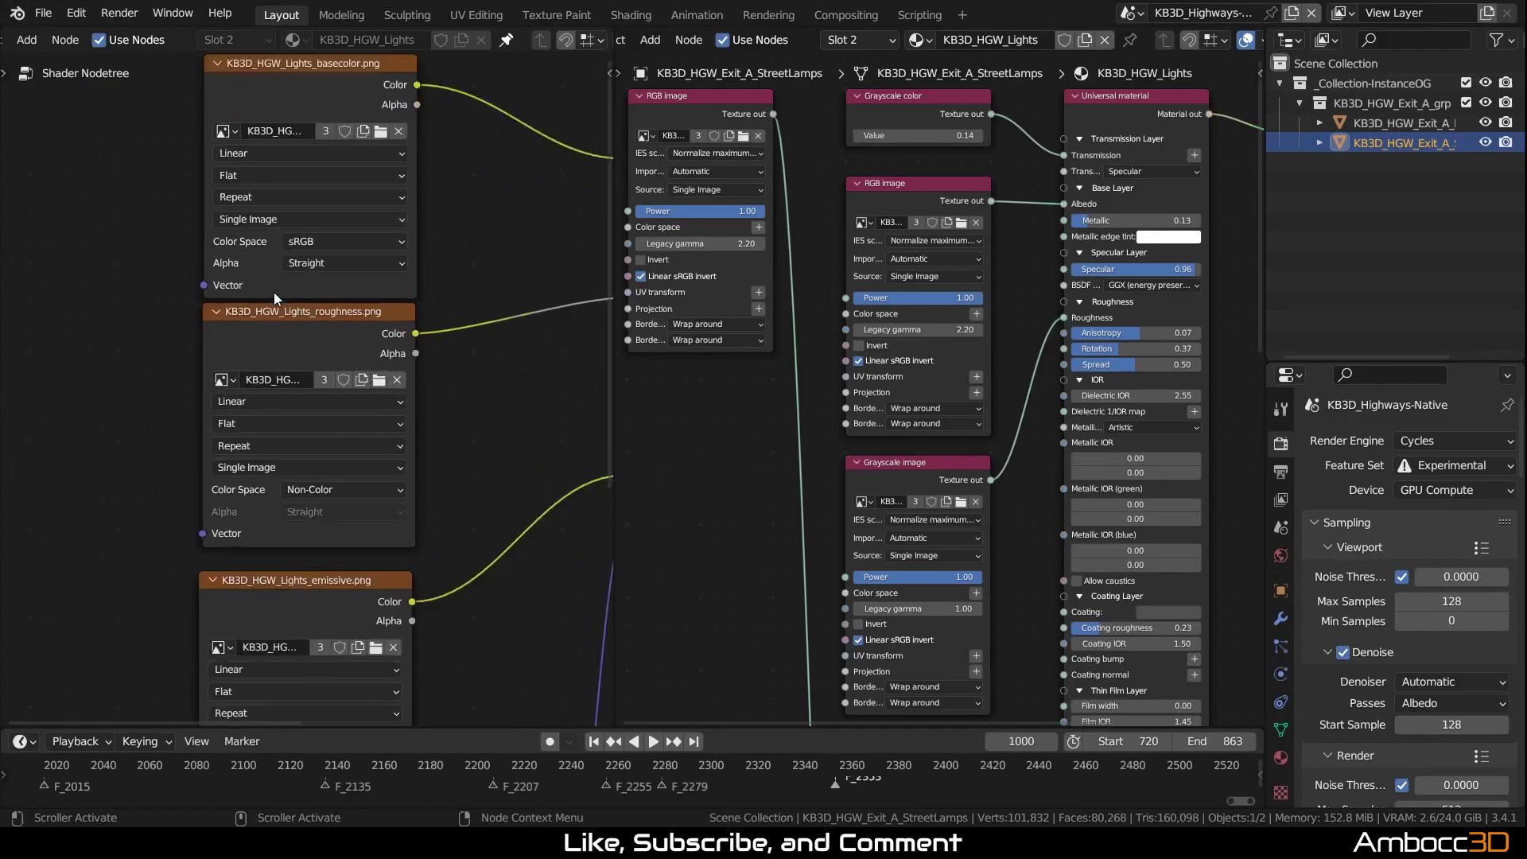
pyautogui.scroll(4, 273, 292)
pyautogui.moveTo(516, 264); pyautogui.dragTo(467, 407, button='middle')
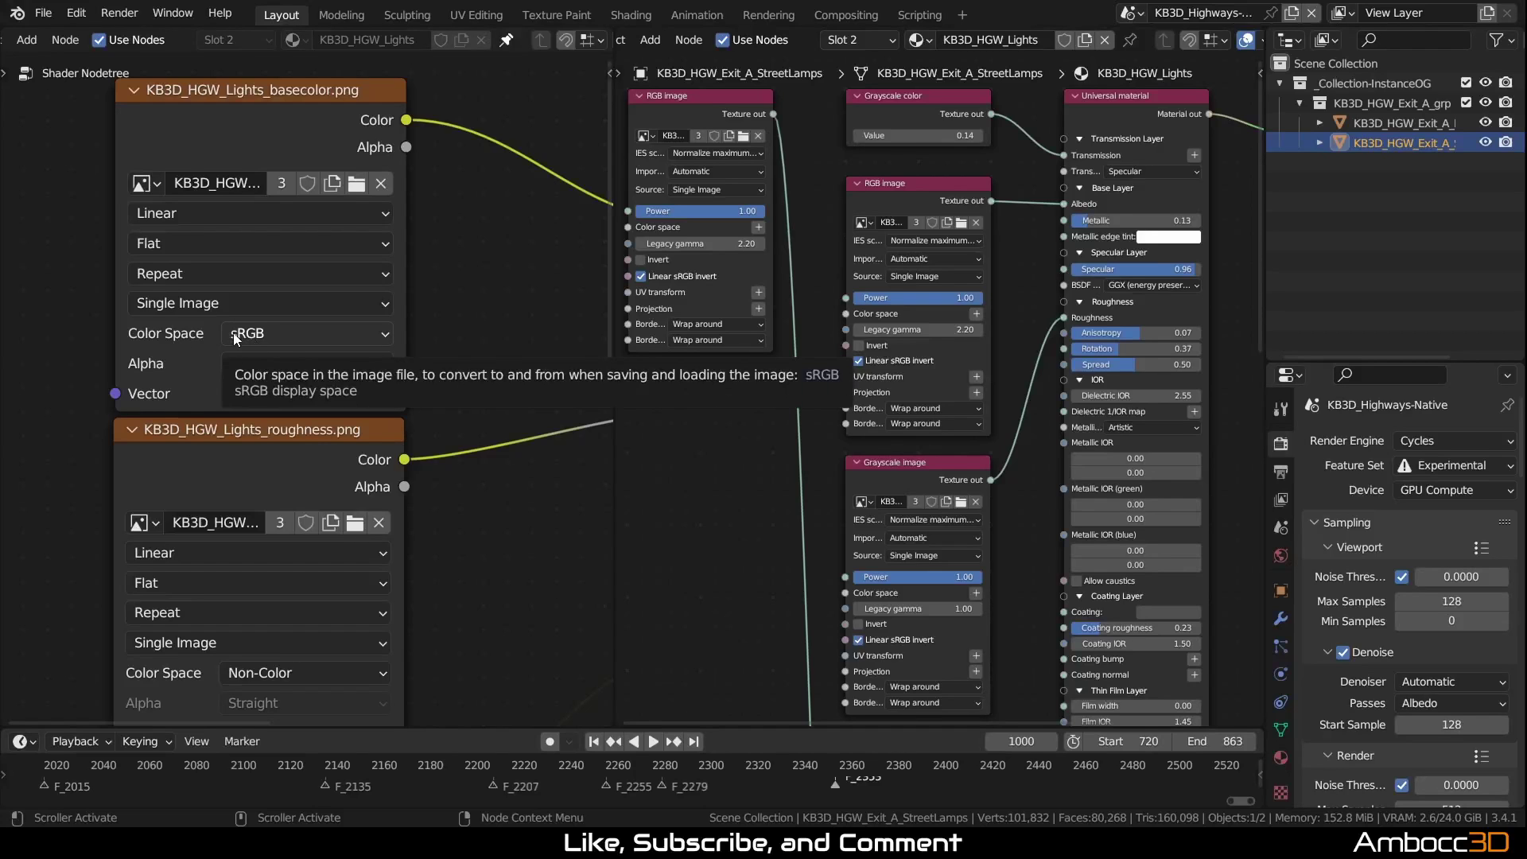
pyautogui.moveTo(506, 570); pyautogui.dragTo(516, 525, button='middle')
pyautogui.click(407, 302)
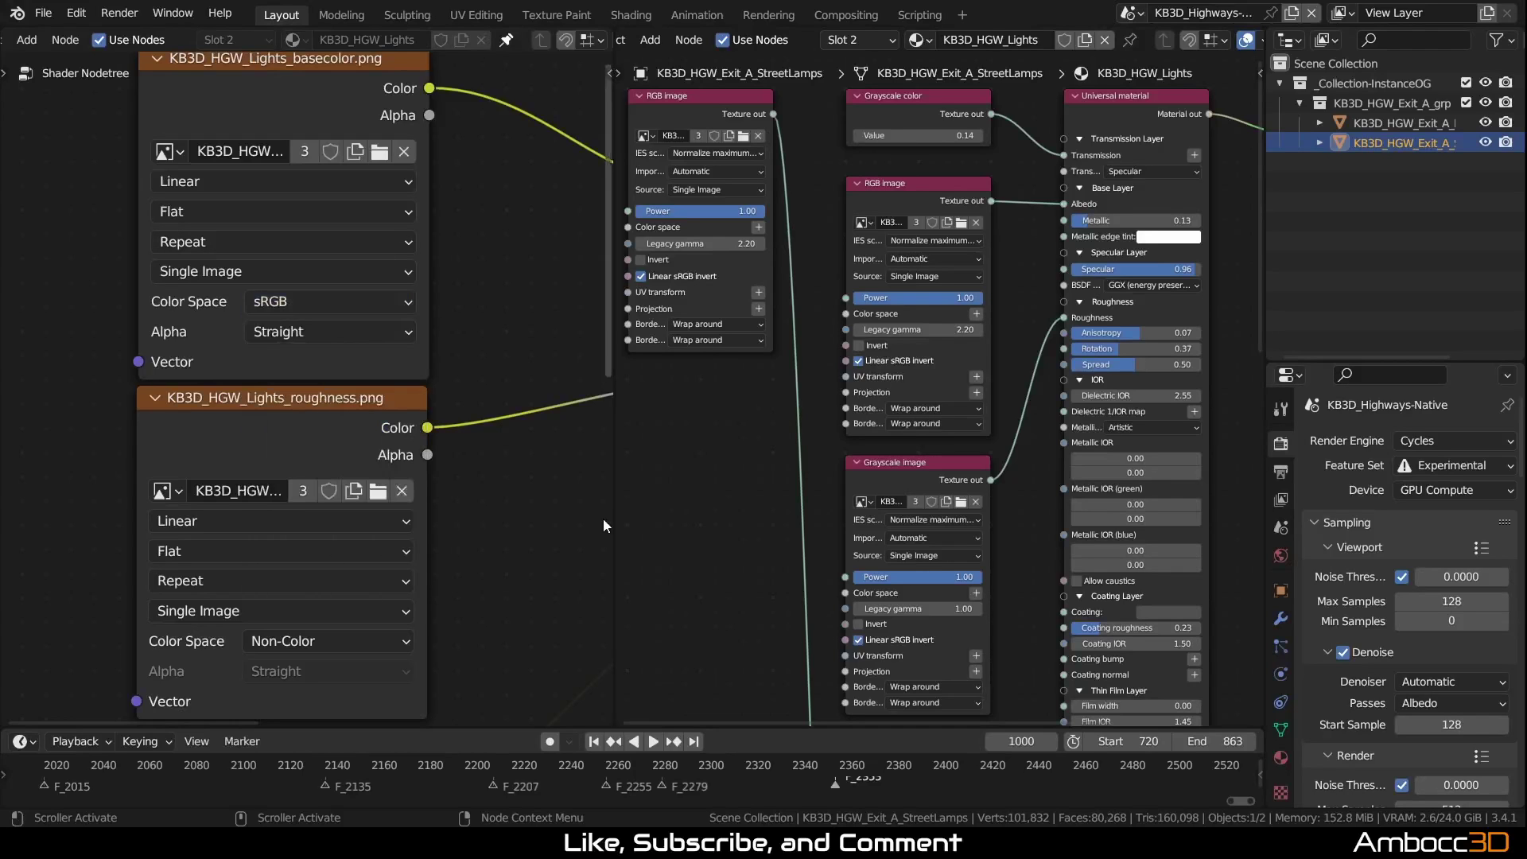
pyautogui.scroll(-8, 552, 479)
pyautogui.moveTo(510, 446); pyautogui.dragTo(372, 381, button='middle')
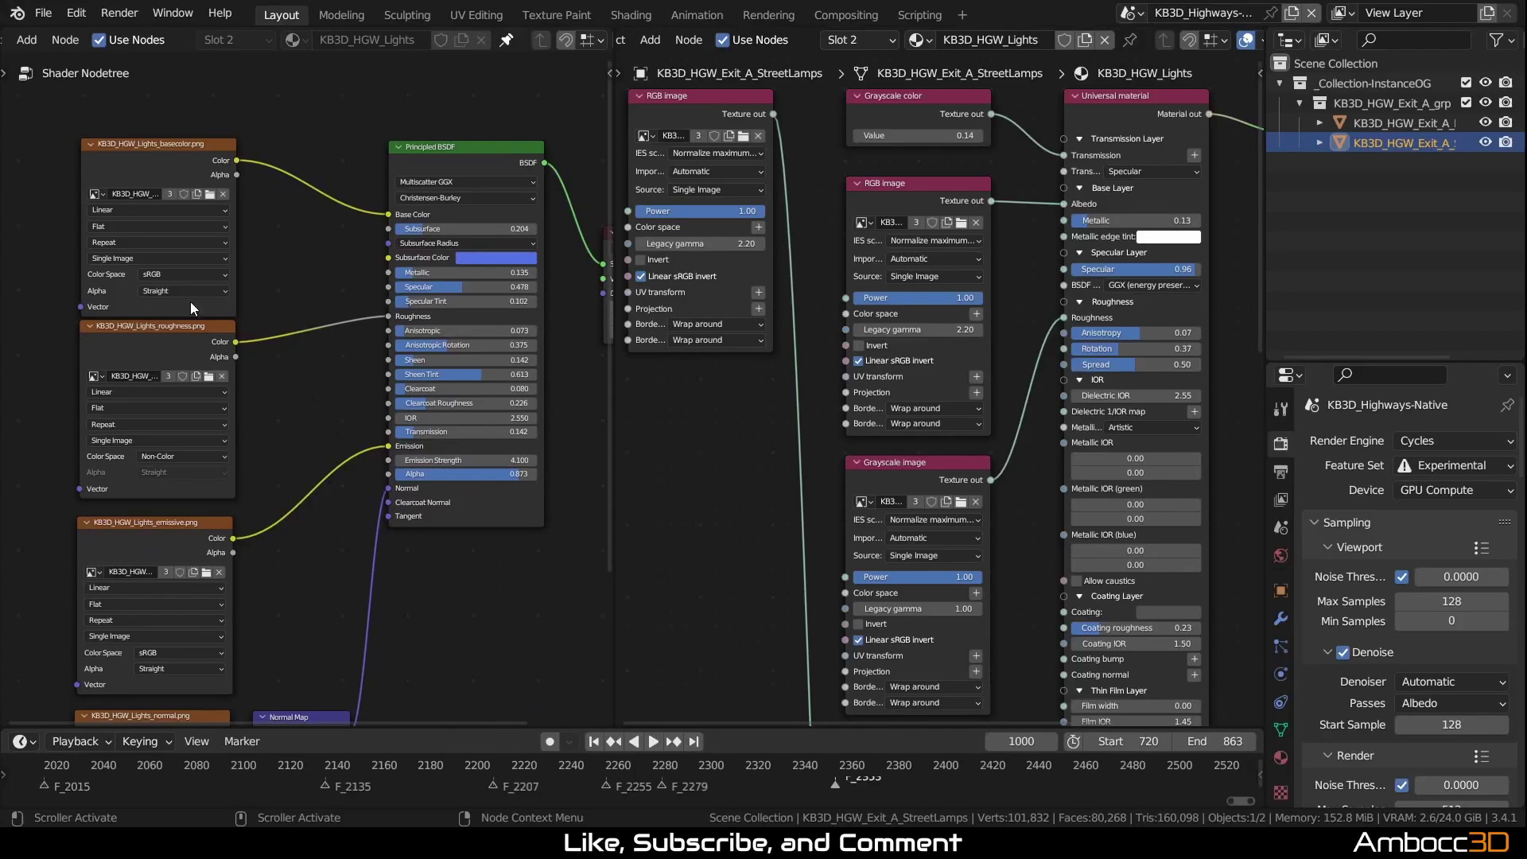
pyautogui.moveTo(708, 437)
pyautogui.mouseDown(button='middle')
pyautogui.moveTo(726, 436)
pyautogui.moveTo(716, 461)
pyautogui.moveTo(731, 438)
pyautogui.mouseUp(button='middle')
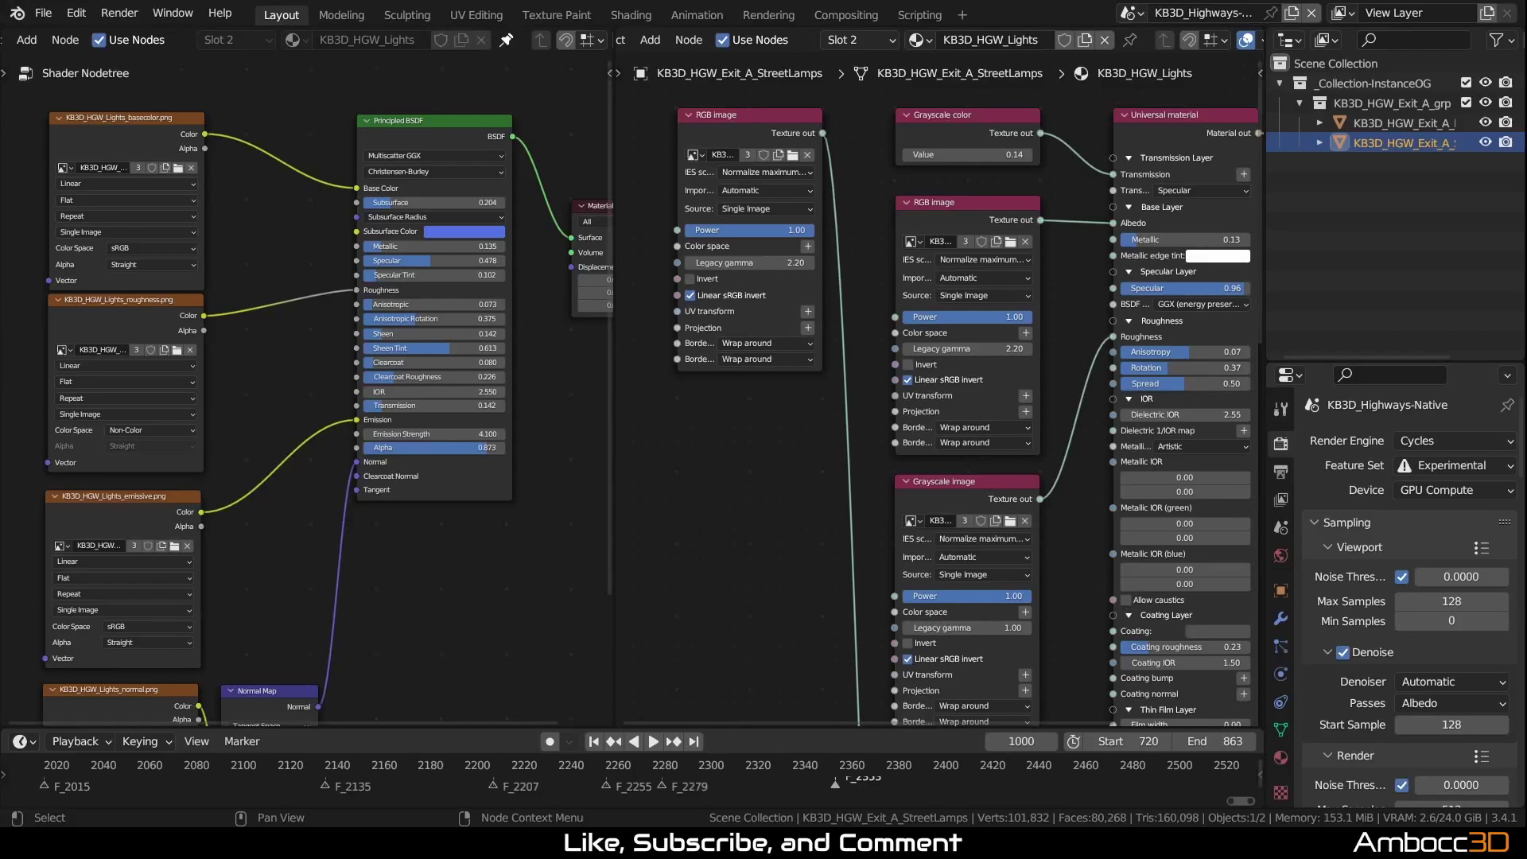
# Step: Bring the Grayscale image node that feeds Roughness closer to the RGB image node above it
pyautogui.moveTo(1048, 567); pyautogui.dragTo(1030, 421, button='middle')
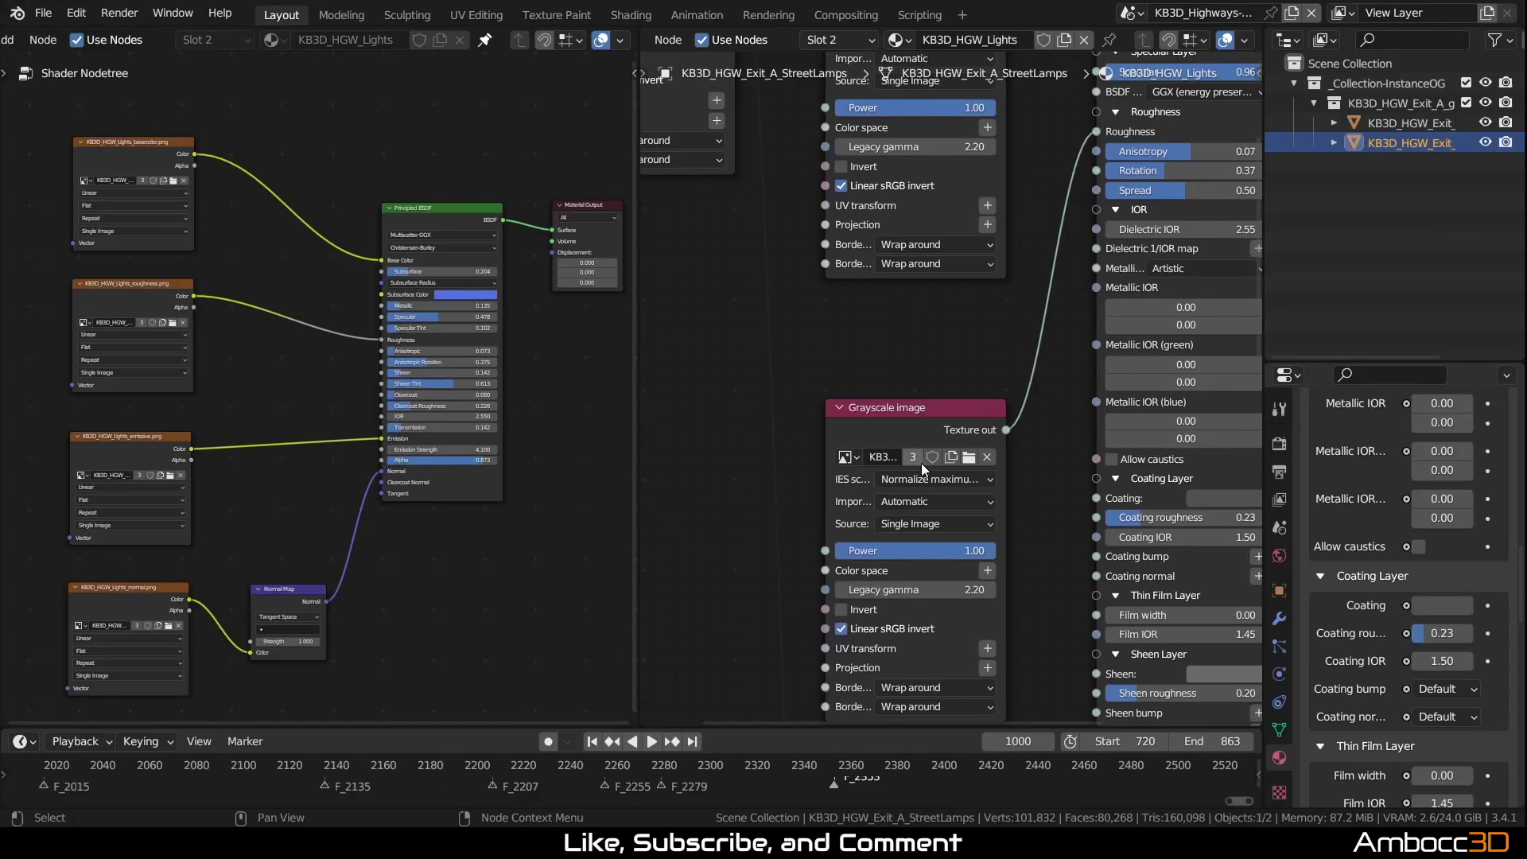
pyautogui.moveTo(1084, 244); pyautogui.dragTo(945, 318, button='middle')
pyautogui.moveTo(1074, 219); pyautogui.dragTo(1074, 338, button='middle')
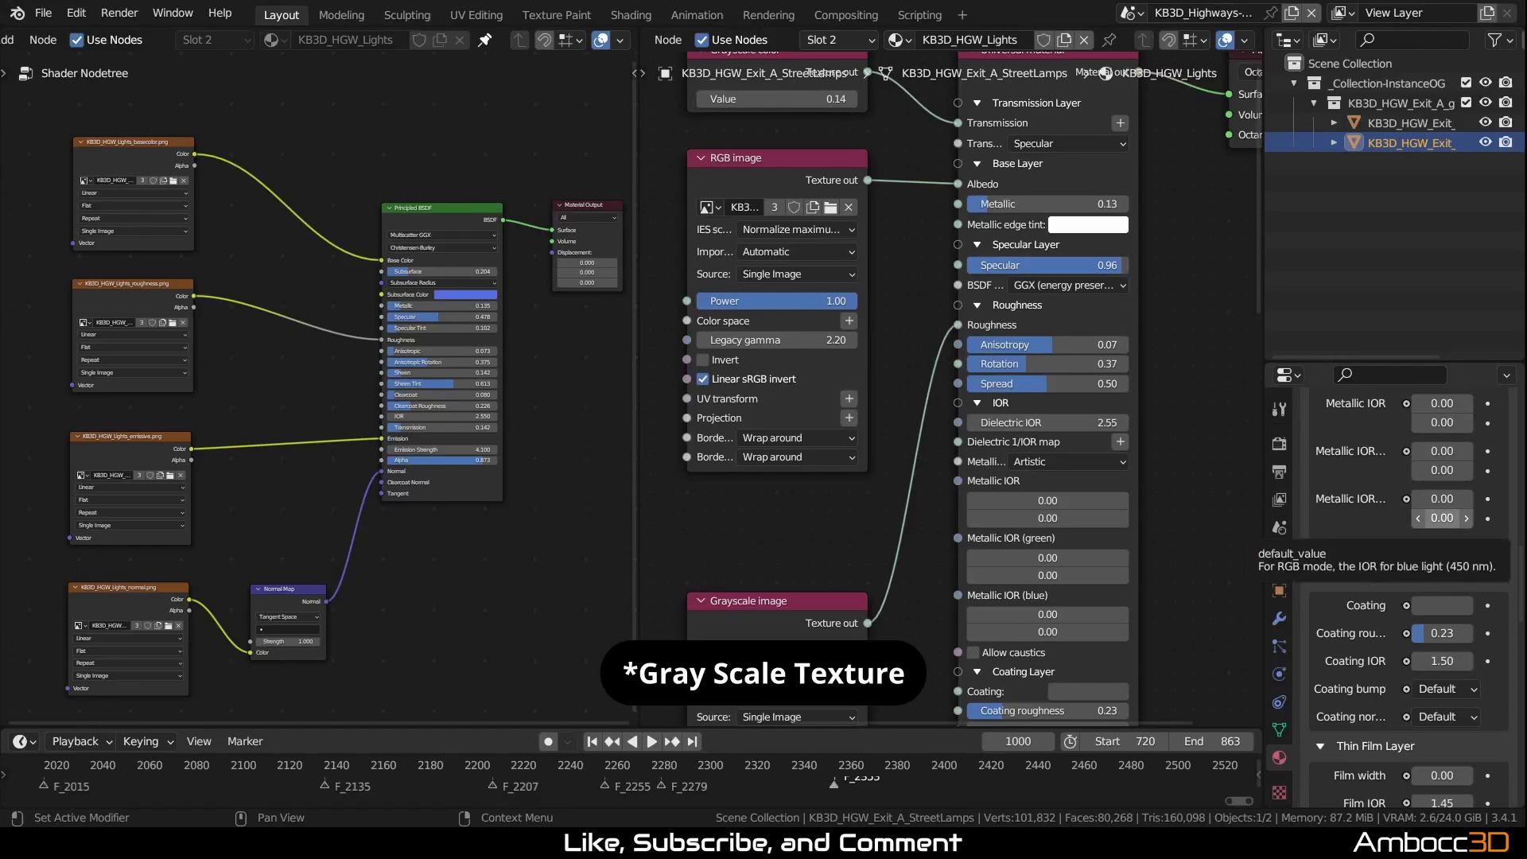
pyautogui.moveTo(823, 519); pyautogui.dragTo(852, 444, button='middle')
pyautogui.moveTo(800, 528); pyautogui.dragTo(805, 418)
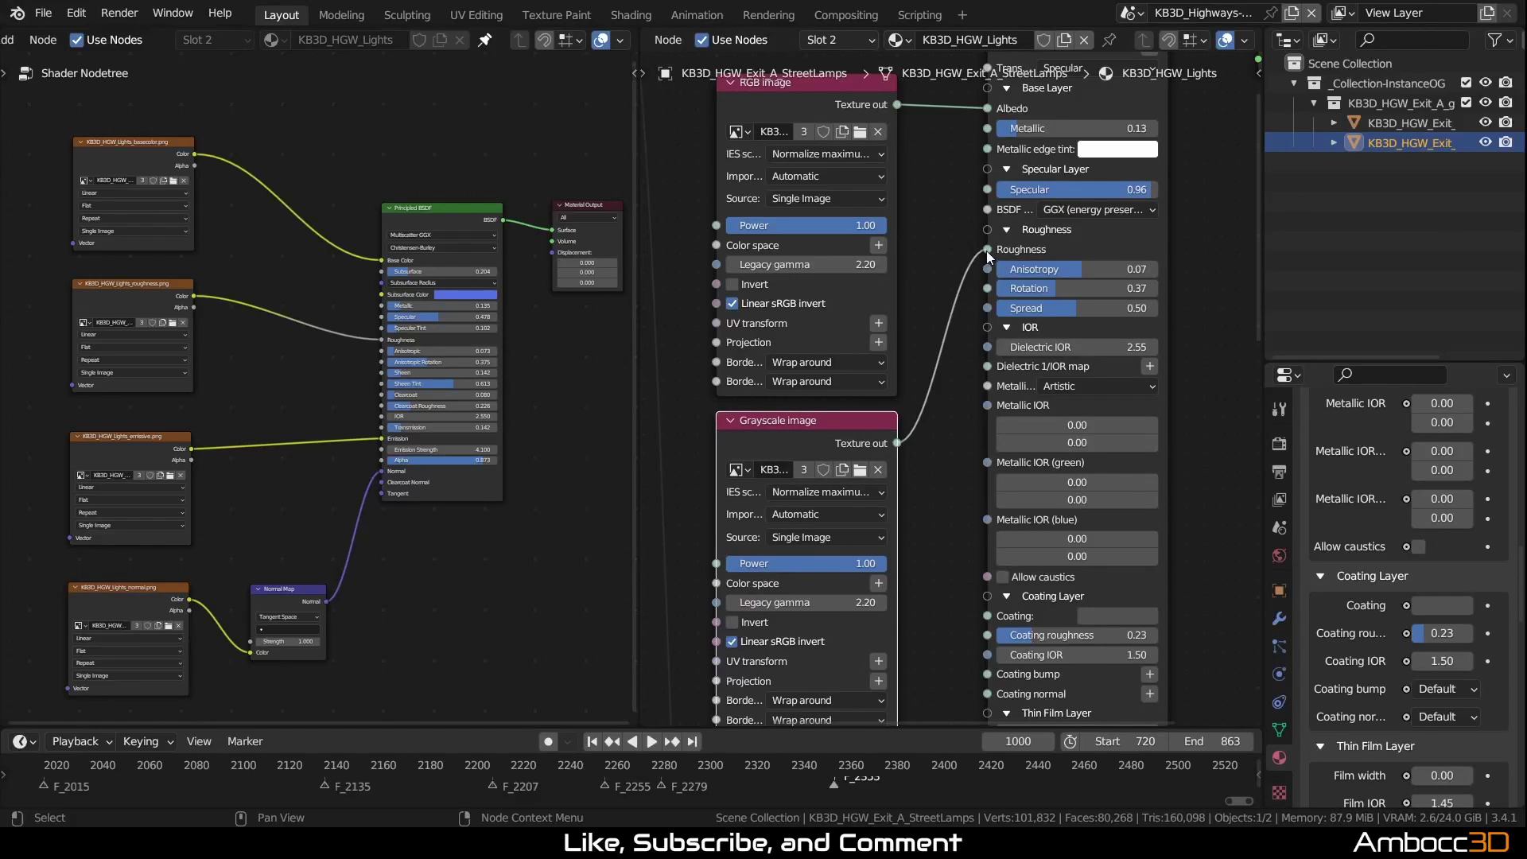
# Step: Relink the Grayscale image from the Universal material's Roughness to its Specular input and set the image's Power to 2
pyautogui.moveTo(987, 250); pyautogui.dragTo(988, 189)
pyautogui.moveTo(920, 559); pyautogui.dragTo(964, 342, button='middle')
pyautogui.doubleClick(810, 350)
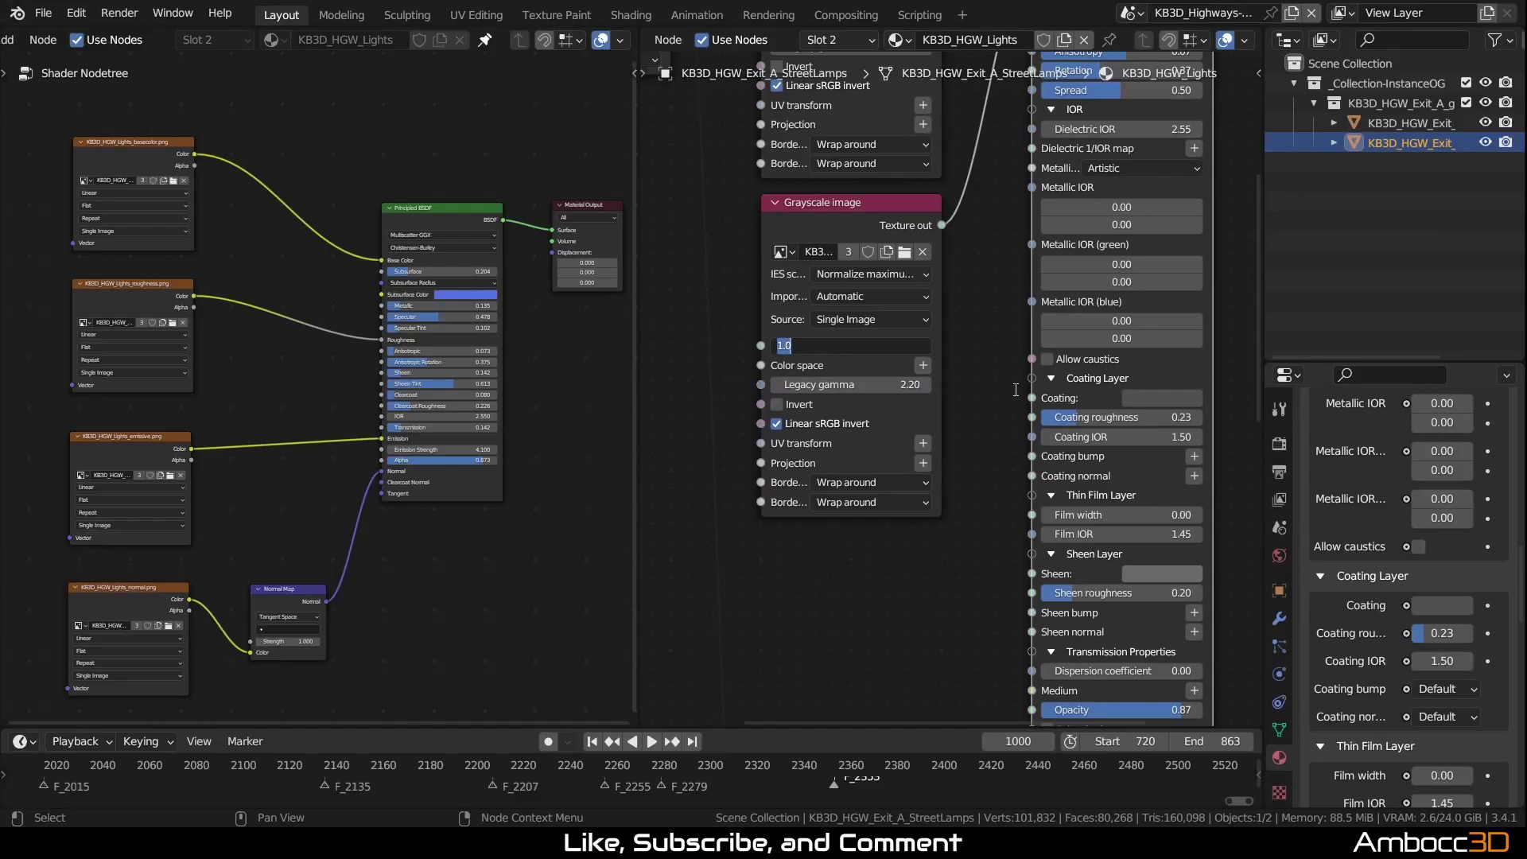
pyautogui.write('2')
pyautogui.press('Return')
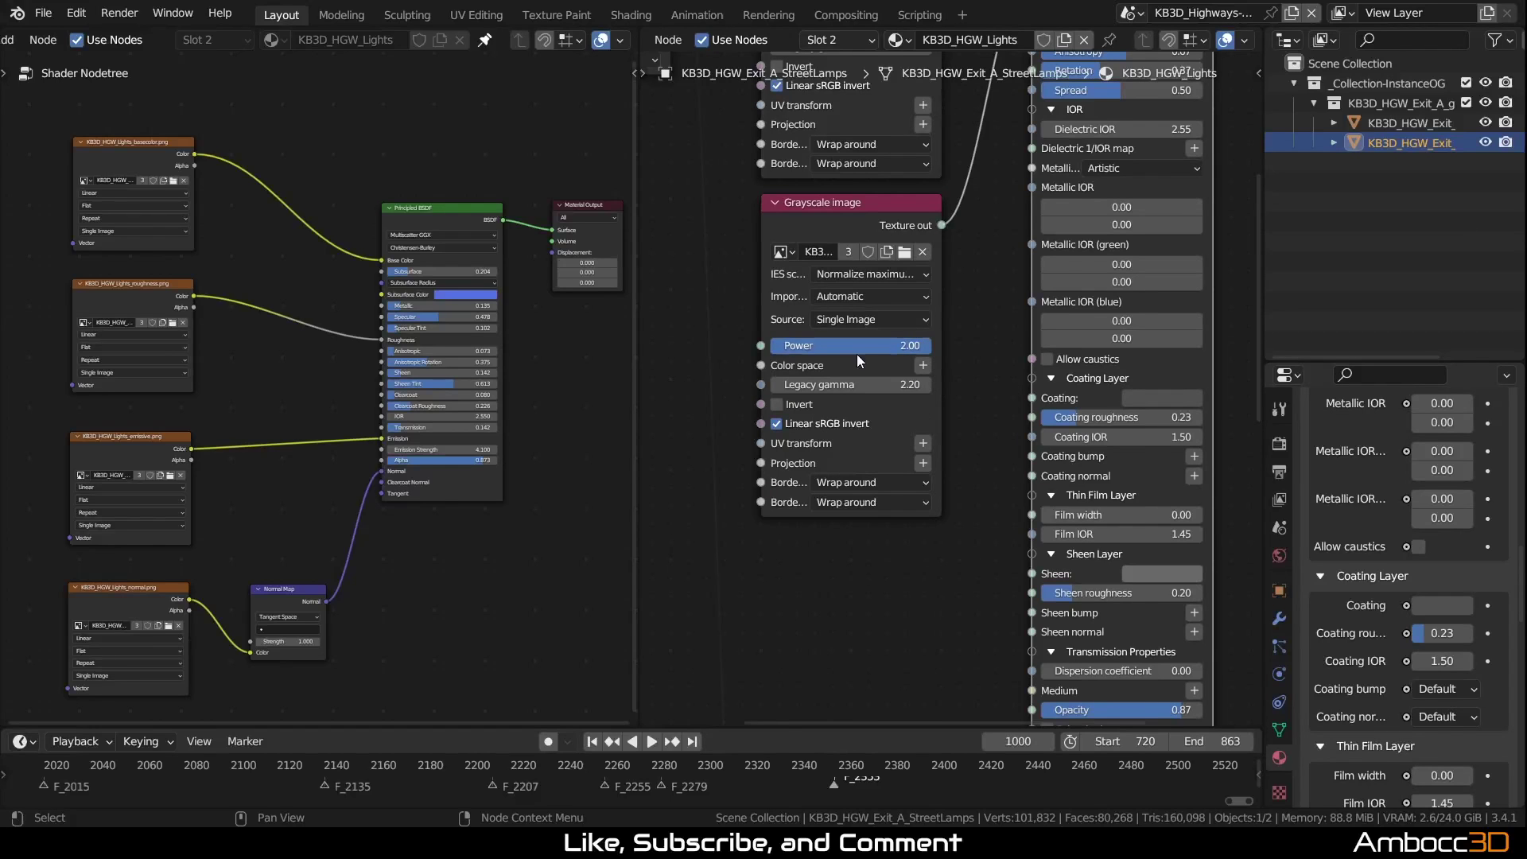
# Step: Examine the RGB image and Texture emission nodes that feed the Universal material's Emission input
pyautogui.moveTo(878, 245); pyautogui.dragTo(790, 523, button='middle')
pyautogui.scroll(-1, 790, 522)
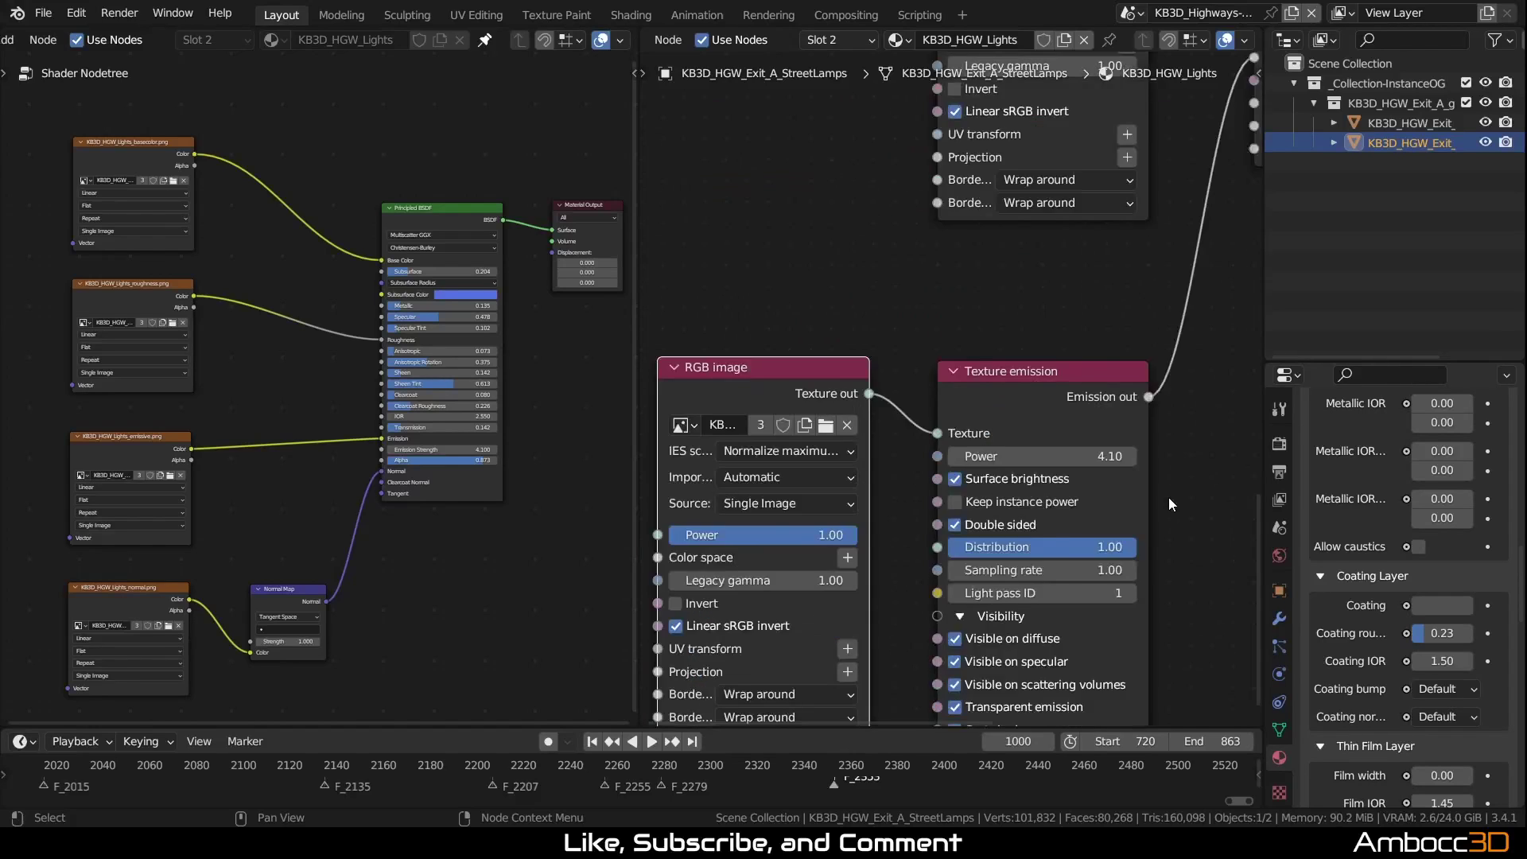
pyautogui.scroll(-7, 1166, 495)
pyautogui.moveTo(1133, 456); pyautogui.dragTo(1045, 487, button='middle')
pyautogui.scroll(4, 1091, 450)
pyautogui.scroll(2, 1090, 452)
pyautogui.scroll(-1, 1050, 477)
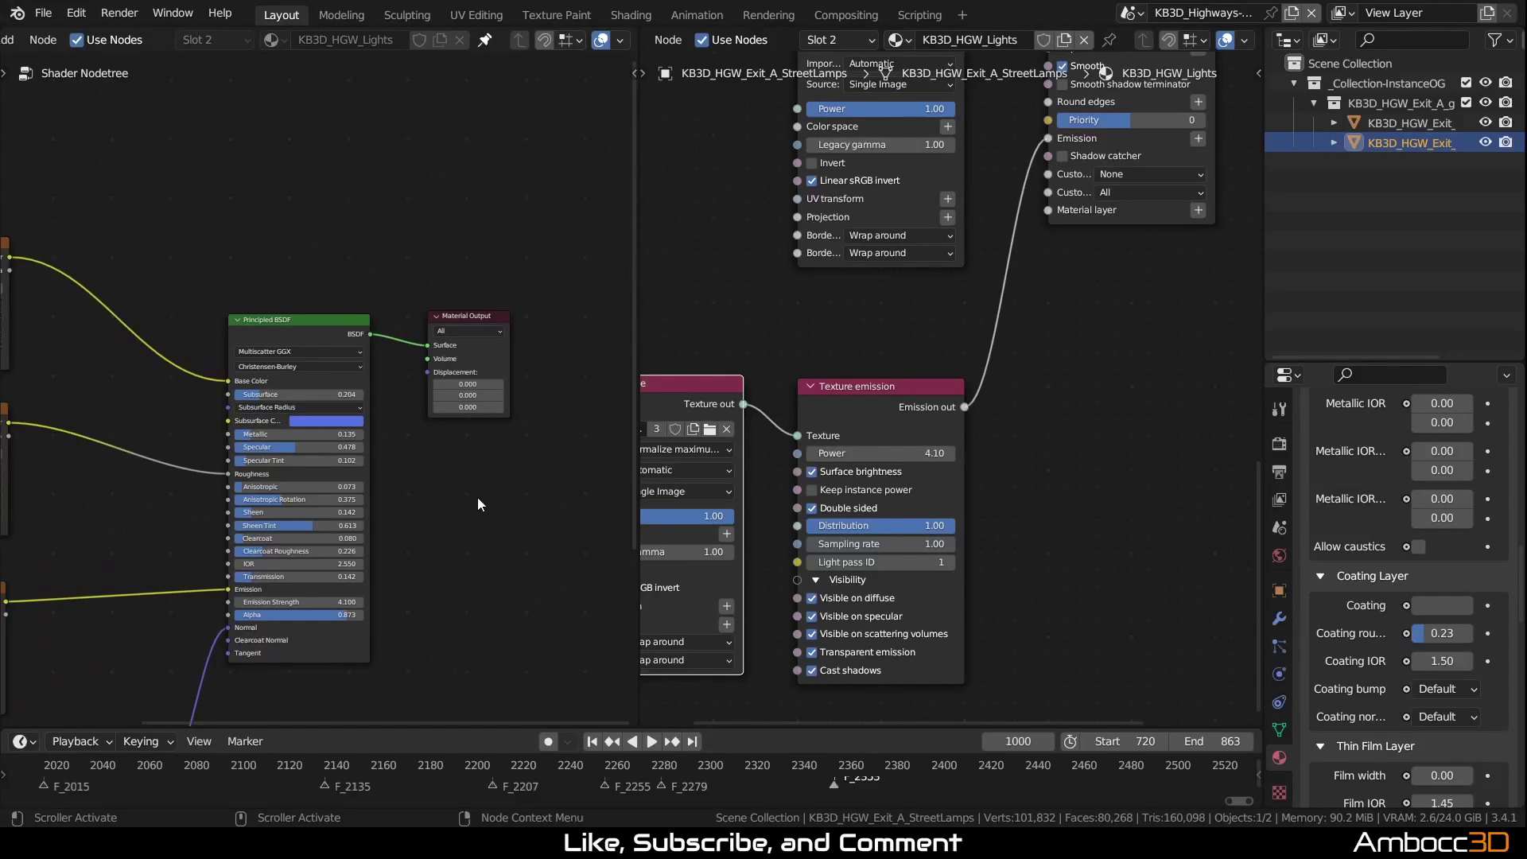
# Step: Place a copy of the KB3D_HGW_Lights_roughness.png image node above the Principled BSDF and move Material Output farther from the shader
pyautogui.moveTo(426, 503); pyautogui.dragTo(534, 464, button='middle')
pyautogui.scroll(-2, 514, 479)
pyautogui.moveTo(502, 573); pyautogui.dragTo(524, 563)
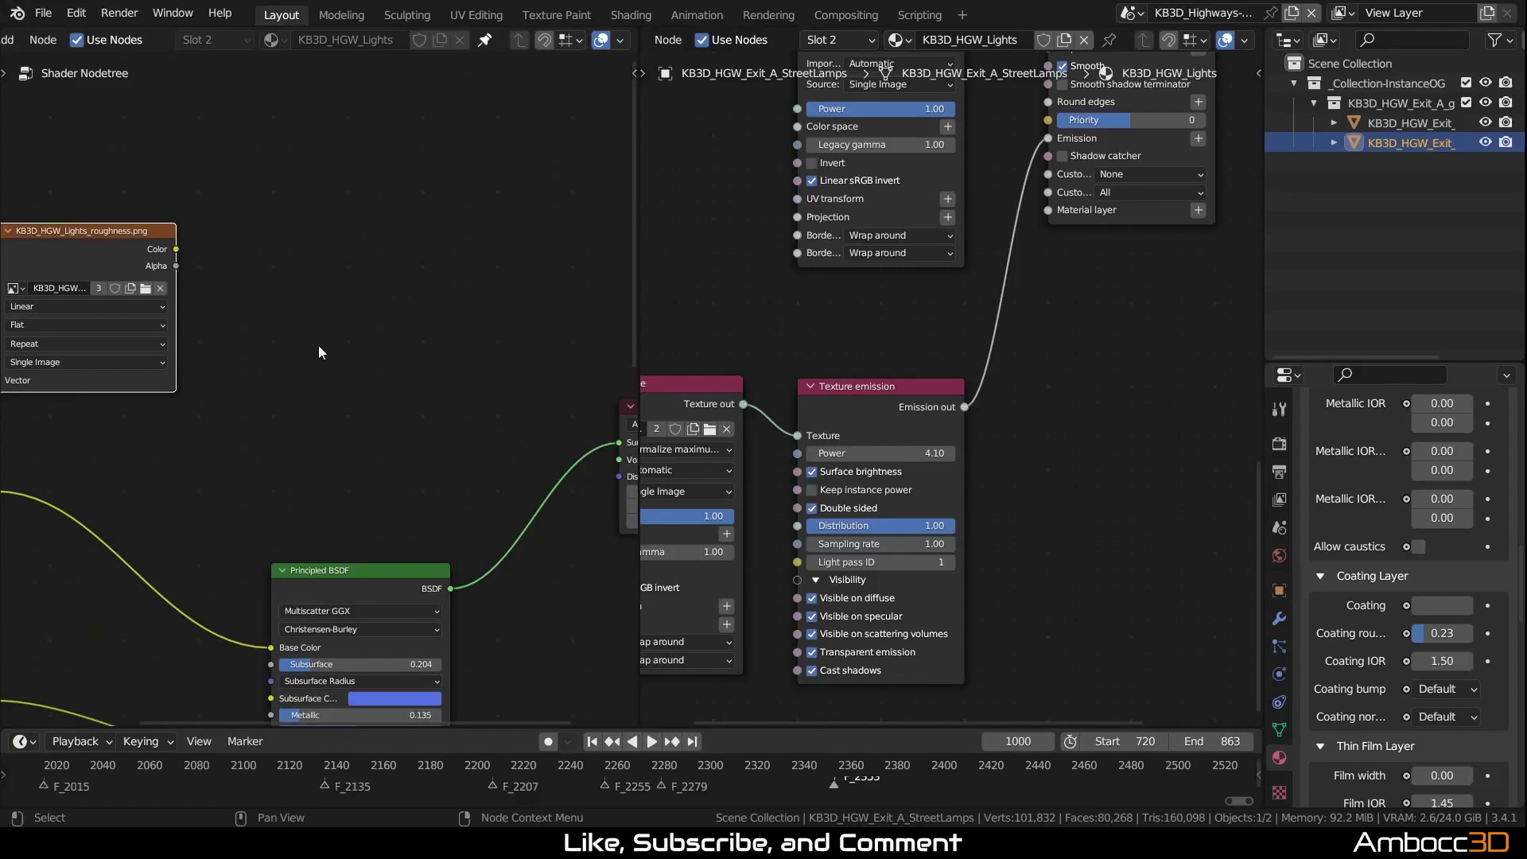
pyautogui.scroll(-3, 336, 370)
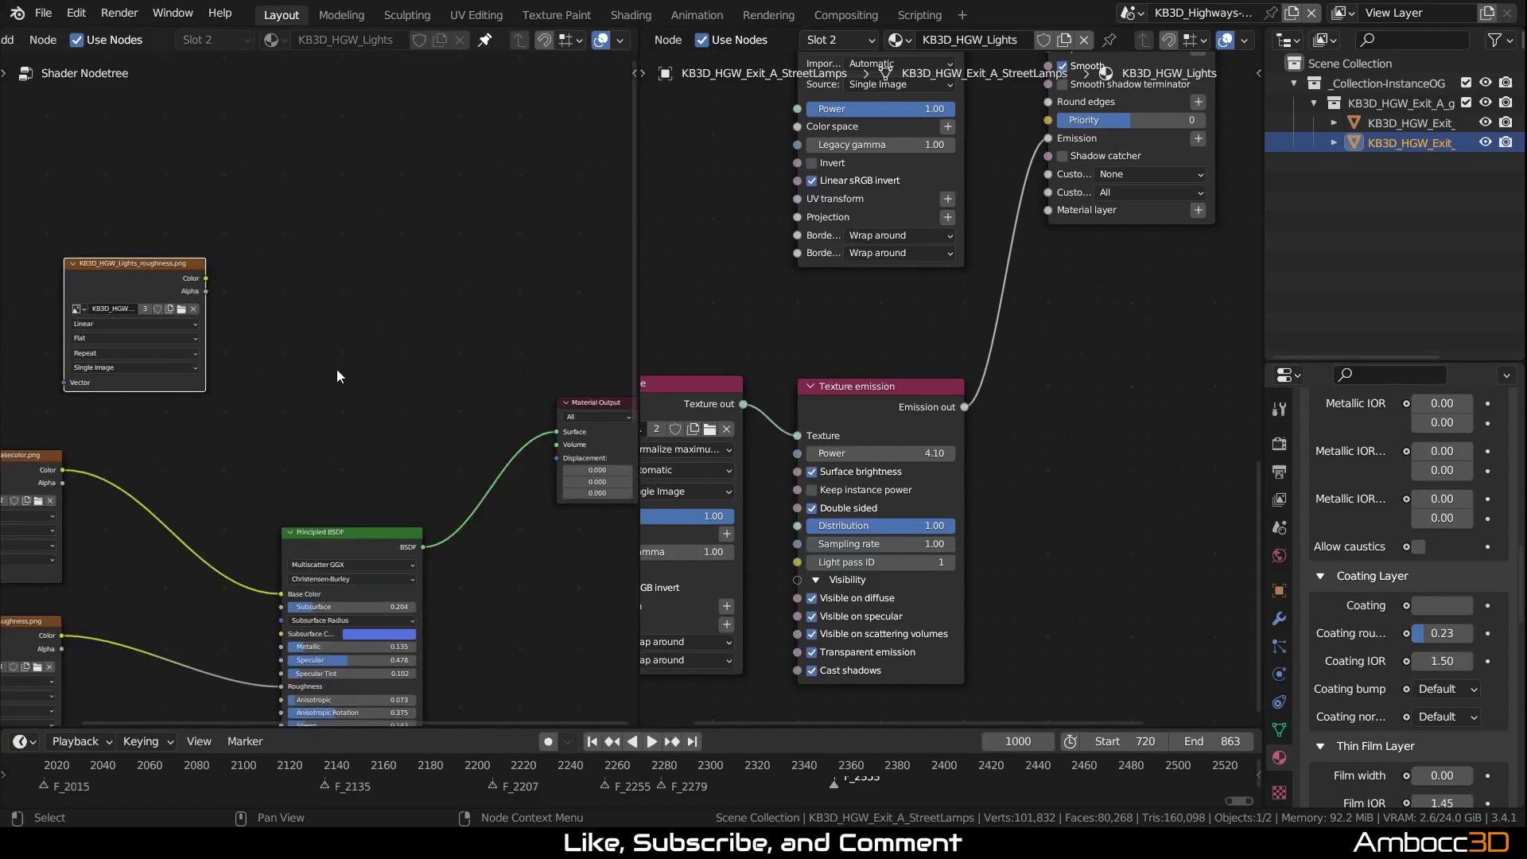
pyautogui.moveTo(358, 372); pyautogui.dragTo(324, 365, button='middle')
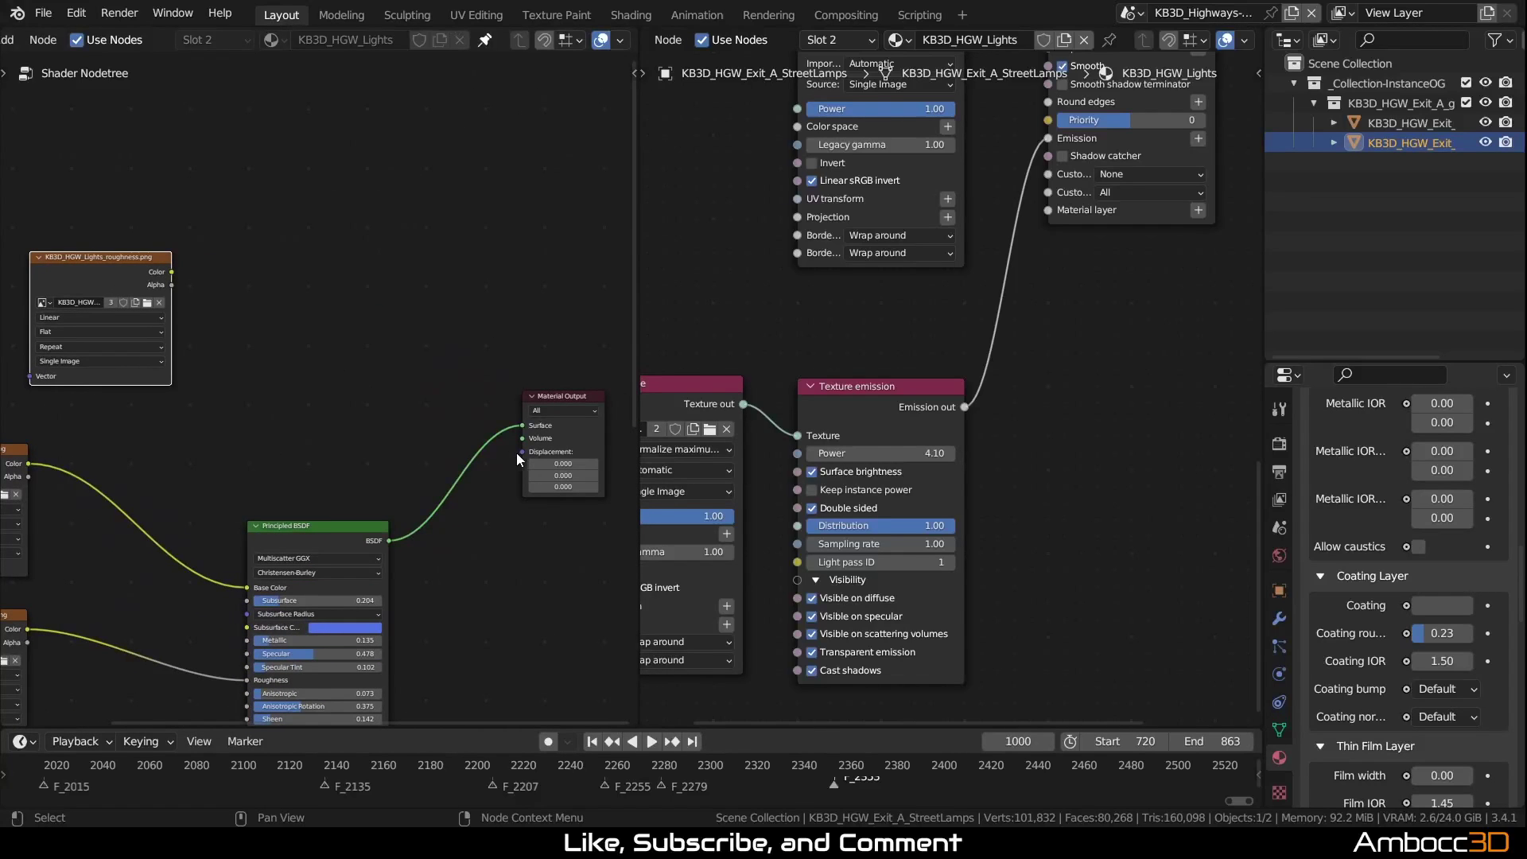
# Step: Set the render engine to Cycles in the render properties
pyautogui.click(1279, 444)
pyautogui.scroll(-5, 1382, 559)
pyautogui.scroll(5, 1383, 559)
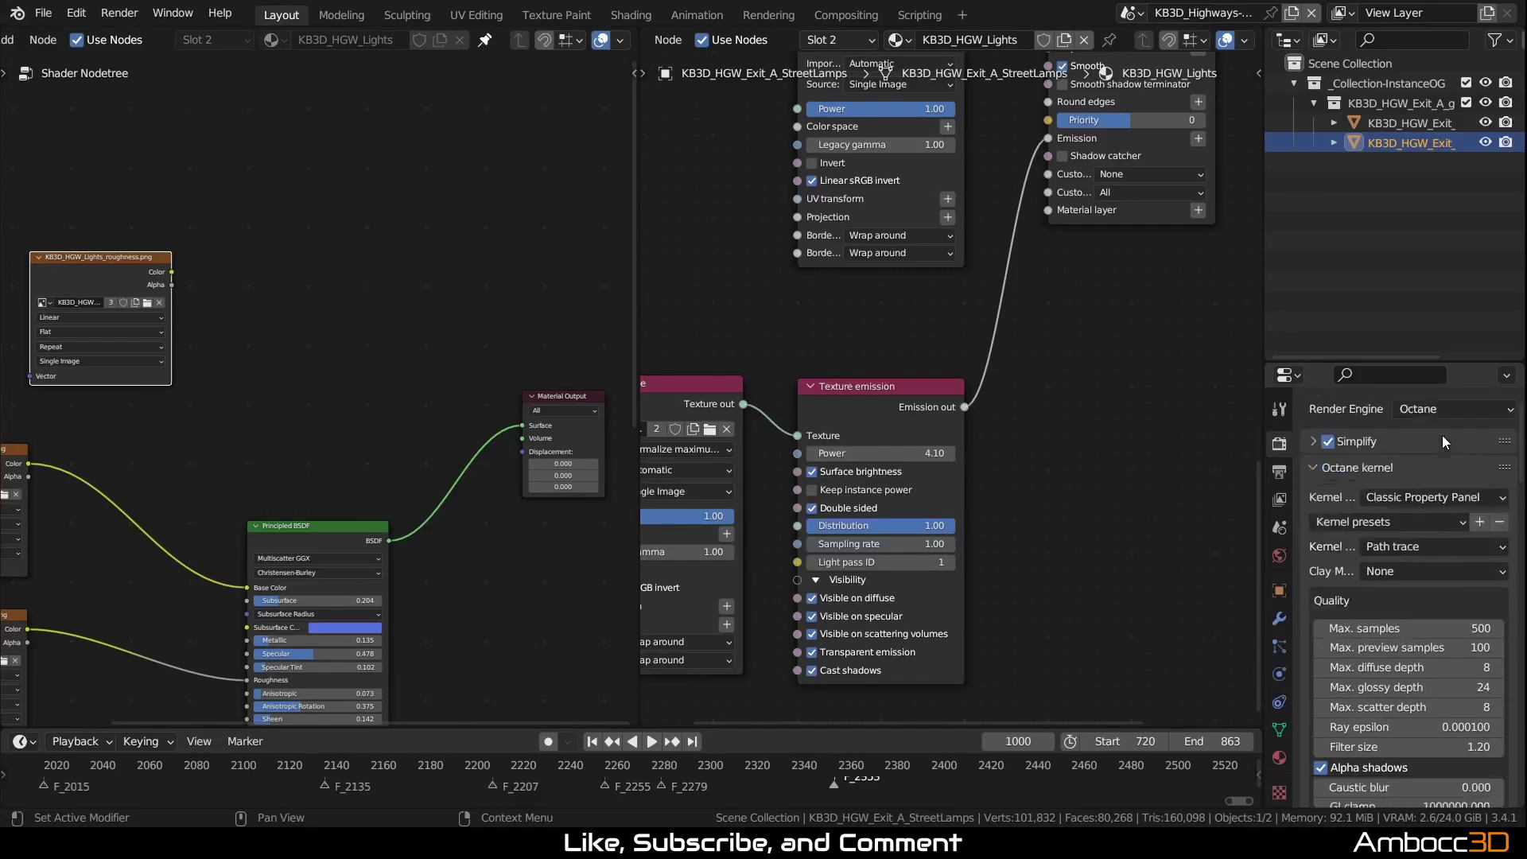
pyautogui.click(1436, 440)
pyautogui.click(1428, 508)
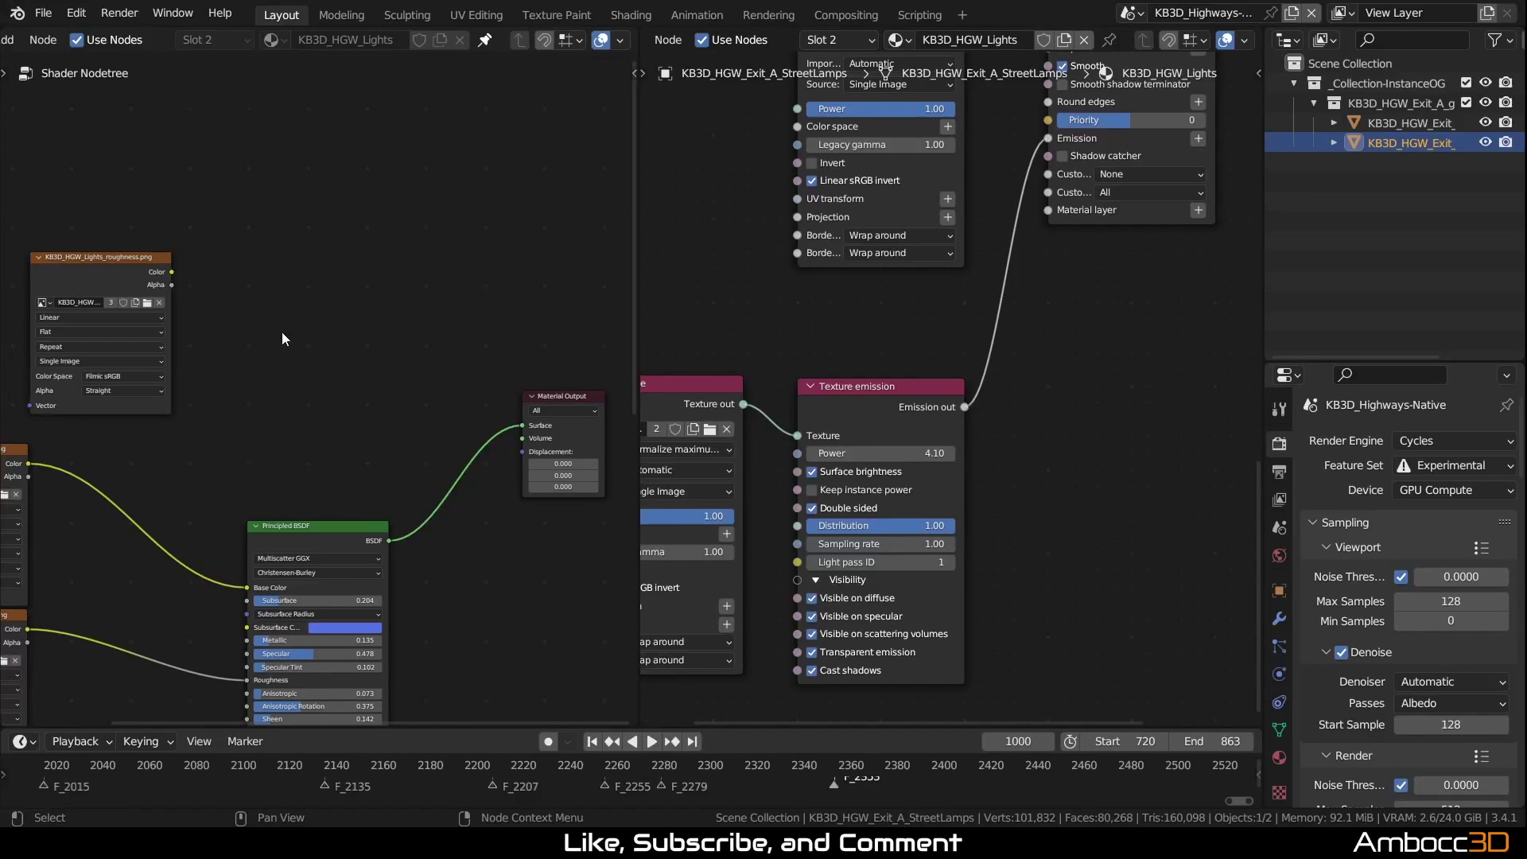
# Step: Set the color space of the unconnected roughness image node to Non-Color
pyautogui.scroll(1, 287, 382)
pyautogui.click(94, 366)
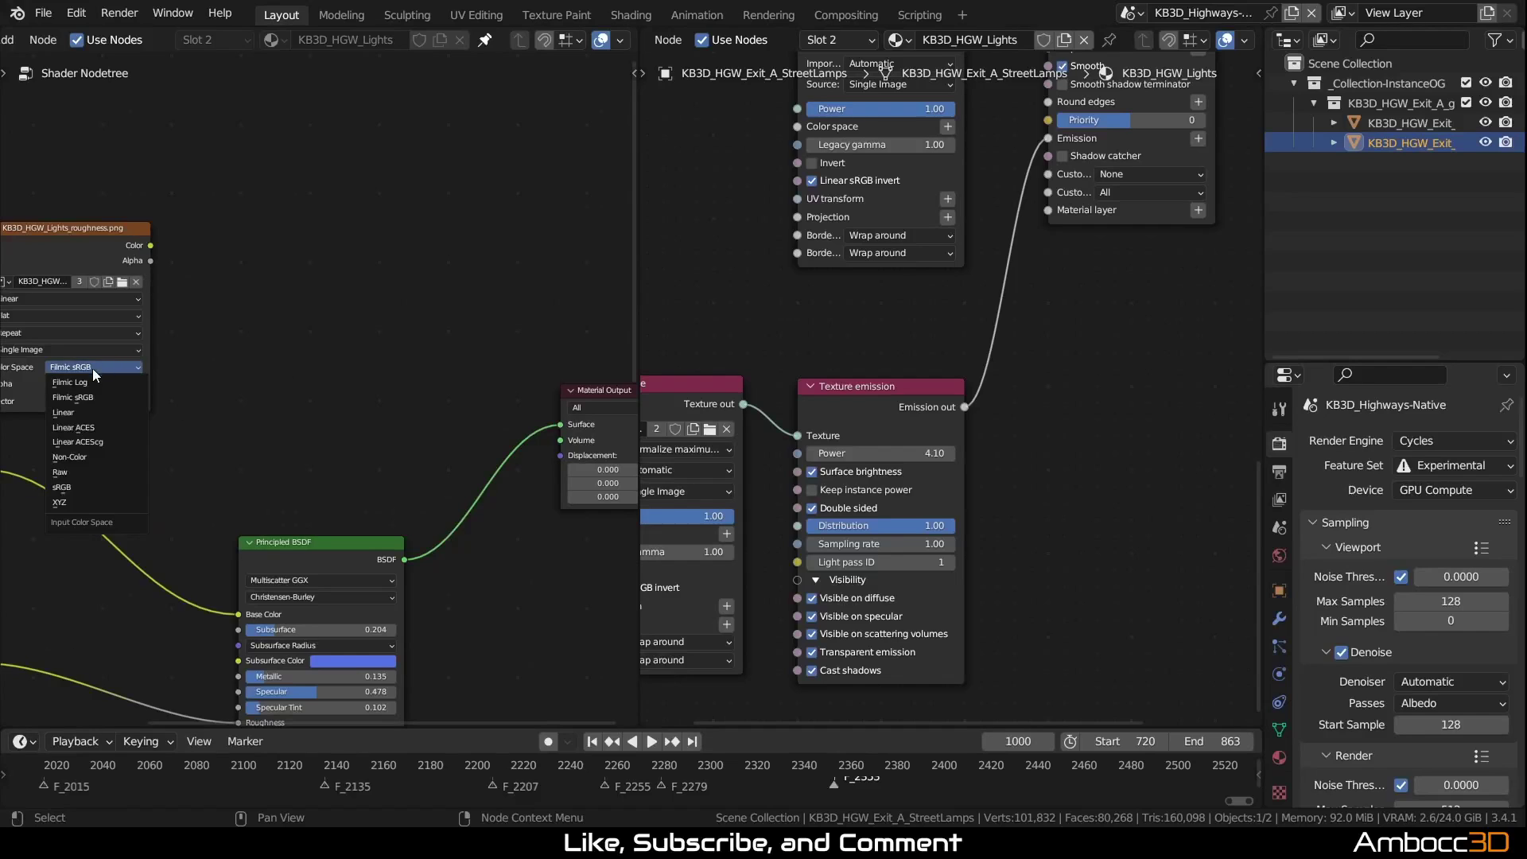
pyautogui.click(80, 459)
# Step: Add a Displacement node between the unconnected roughness image node and Material Output
pyautogui.moveTo(297, 342); pyautogui.dragTo(316, 369, button='middle')
pyautogui.hotkey('shift', 'a')
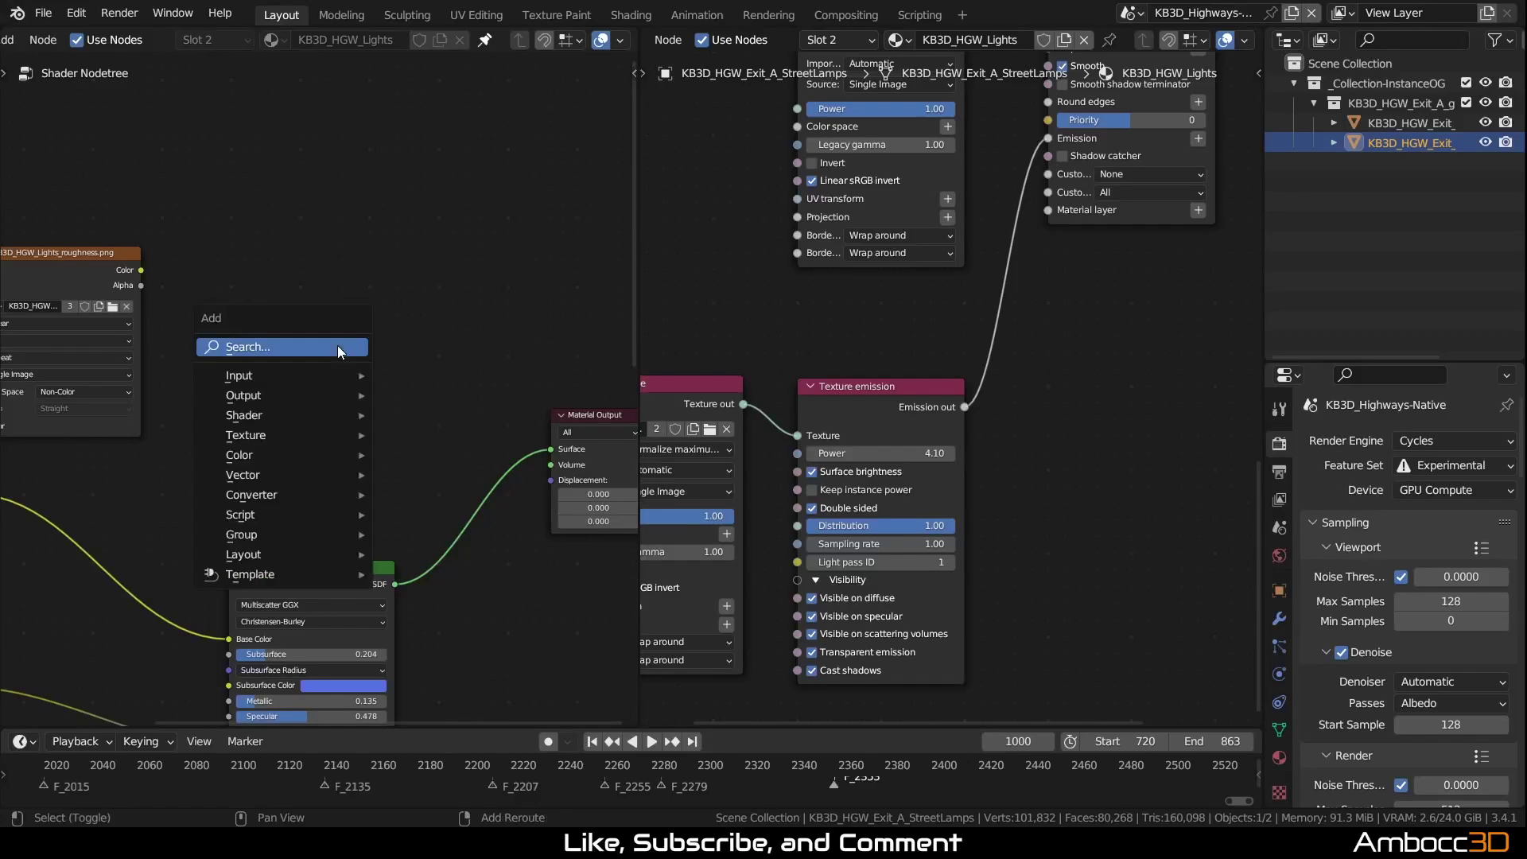
pyautogui.moveTo(276, 453)
pyautogui.moveTo(271, 498)
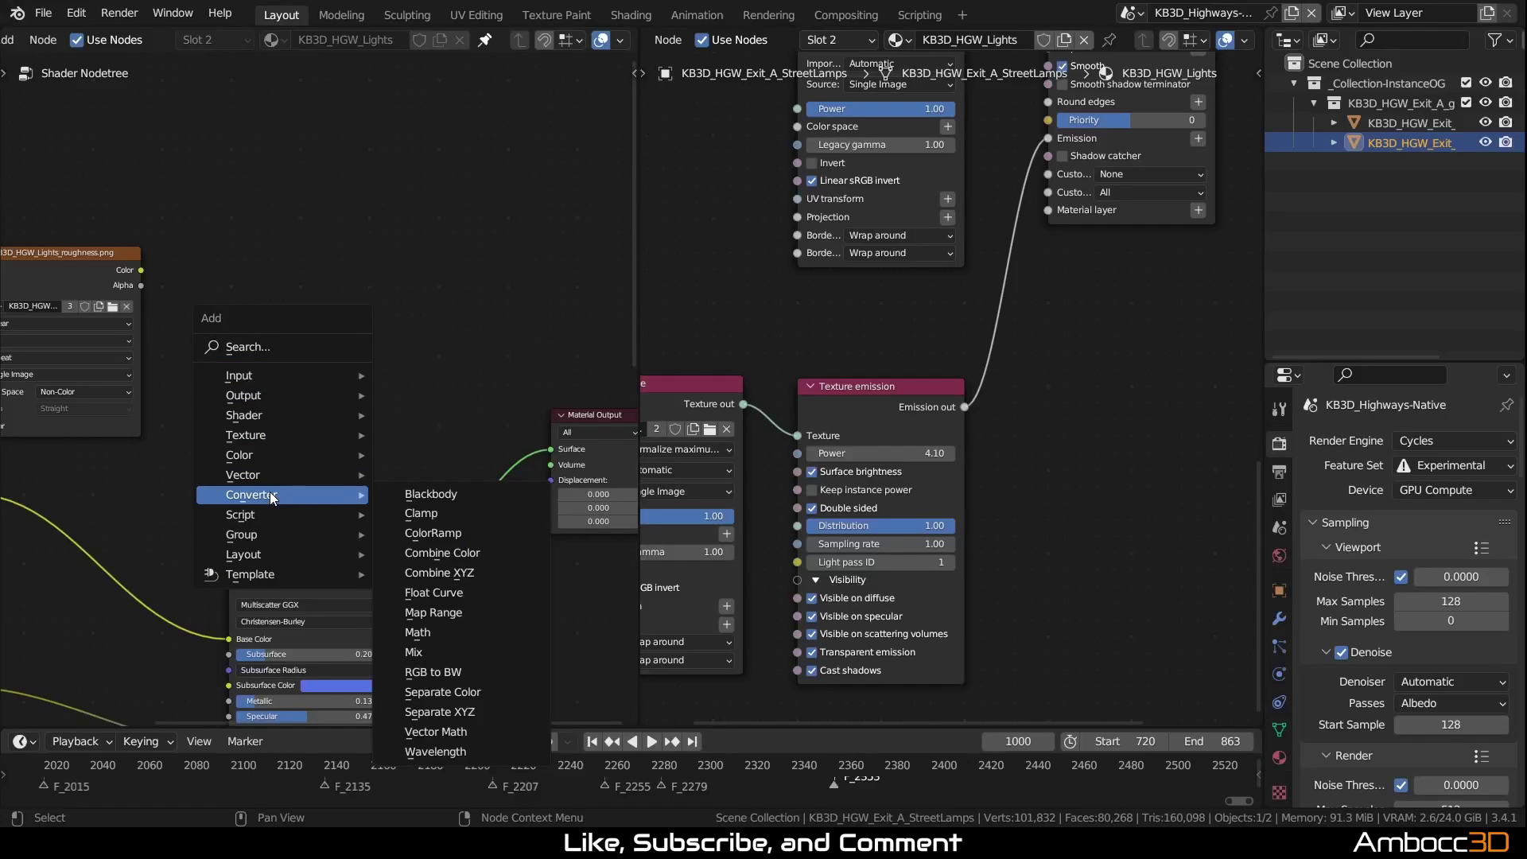
pyautogui.click(435, 493)
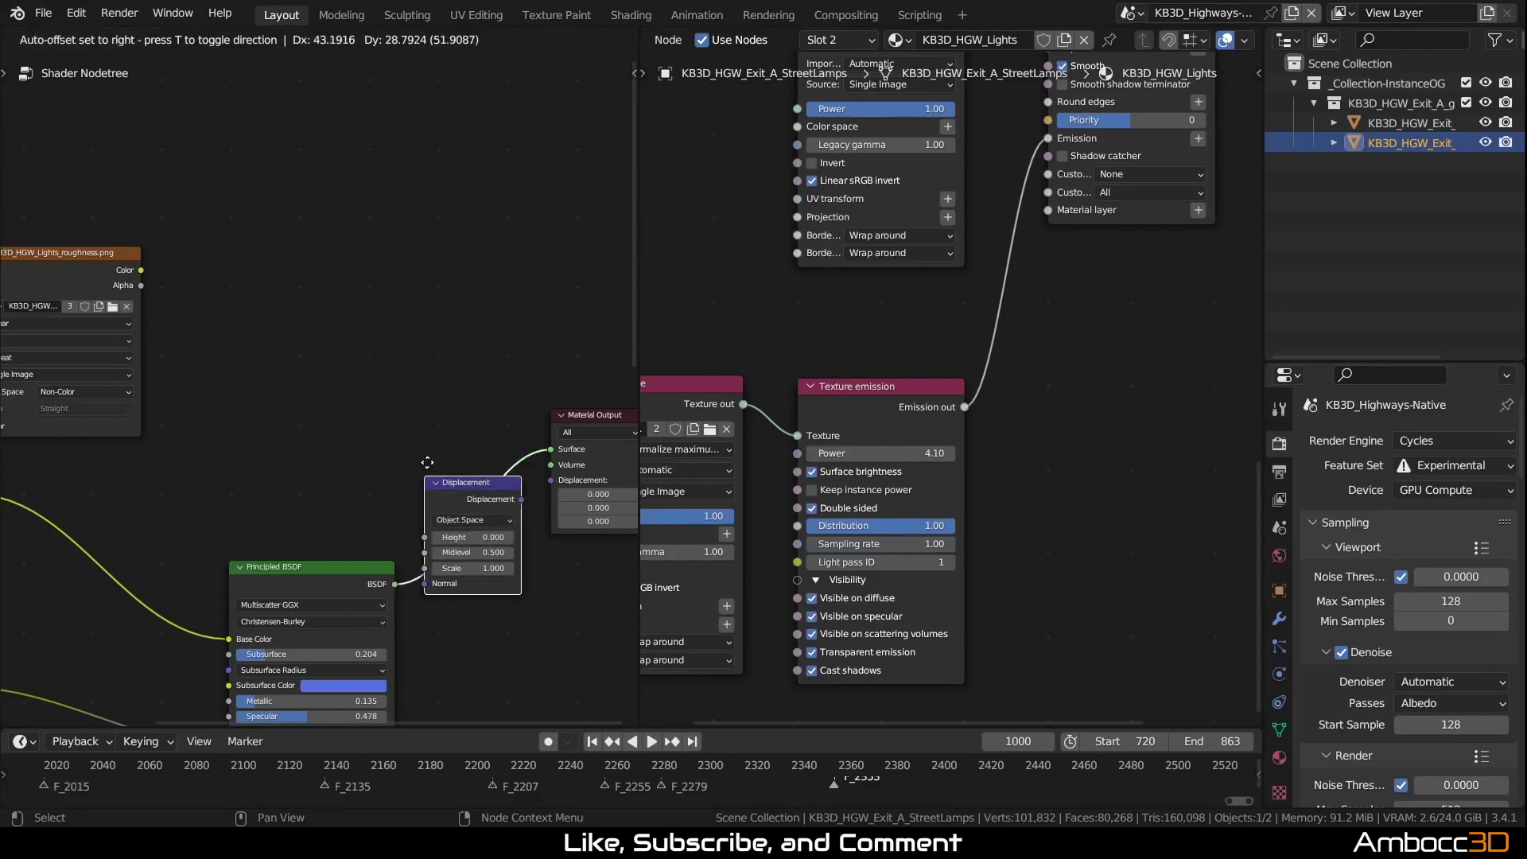
pyautogui.click(302, 297)
pyautogui.click(230, 342)
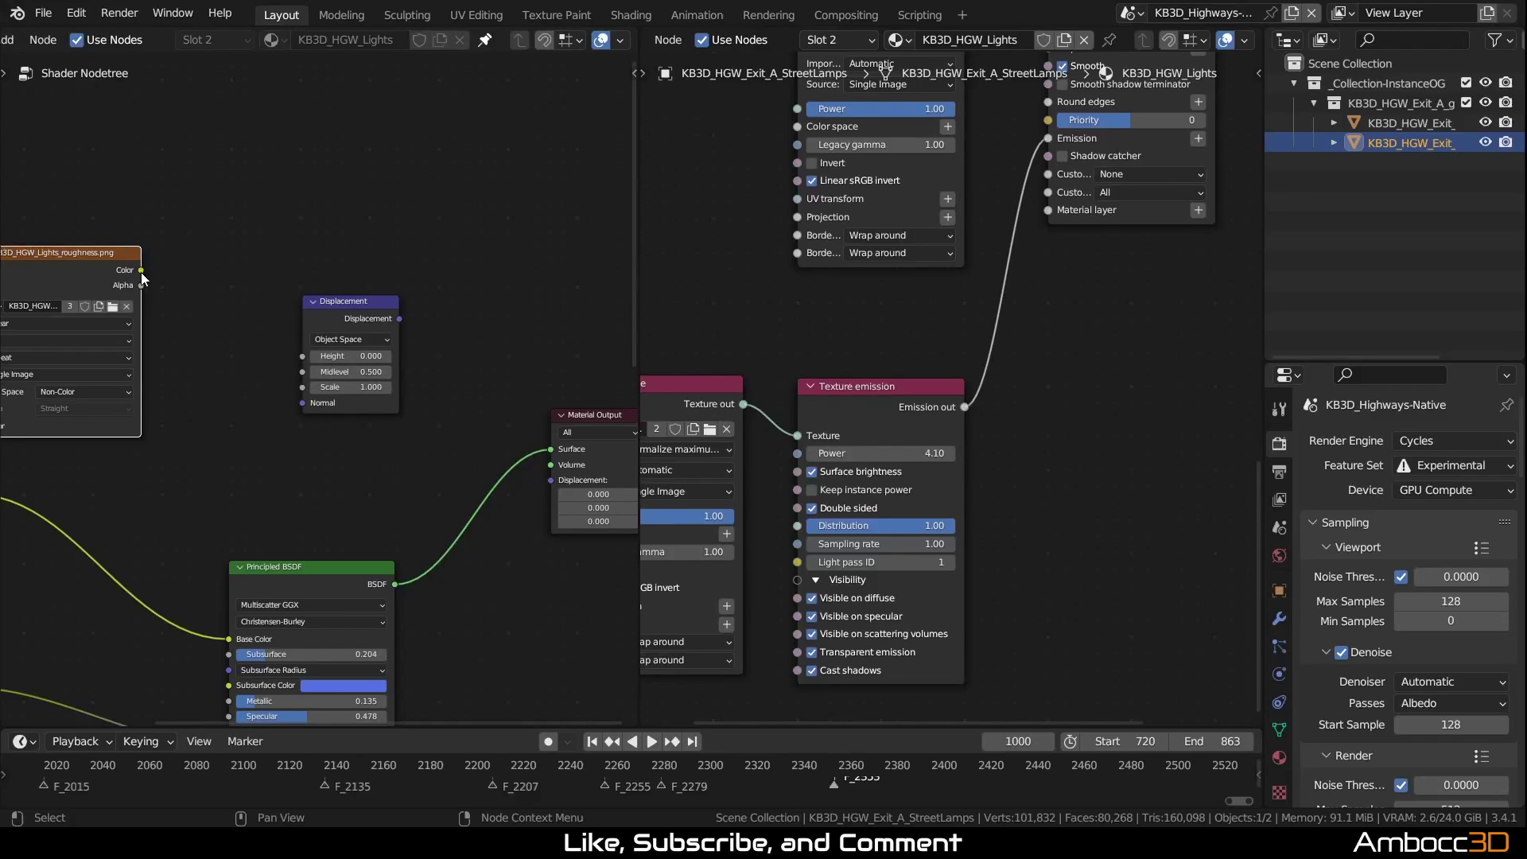
# Step: Connect the roughness image's Color to the Displacement node's Height, and the Displacement output to Material Output's Displacement input
pyautogui.moveTo(140, 270); pyautogui.dragTo(302, 356)
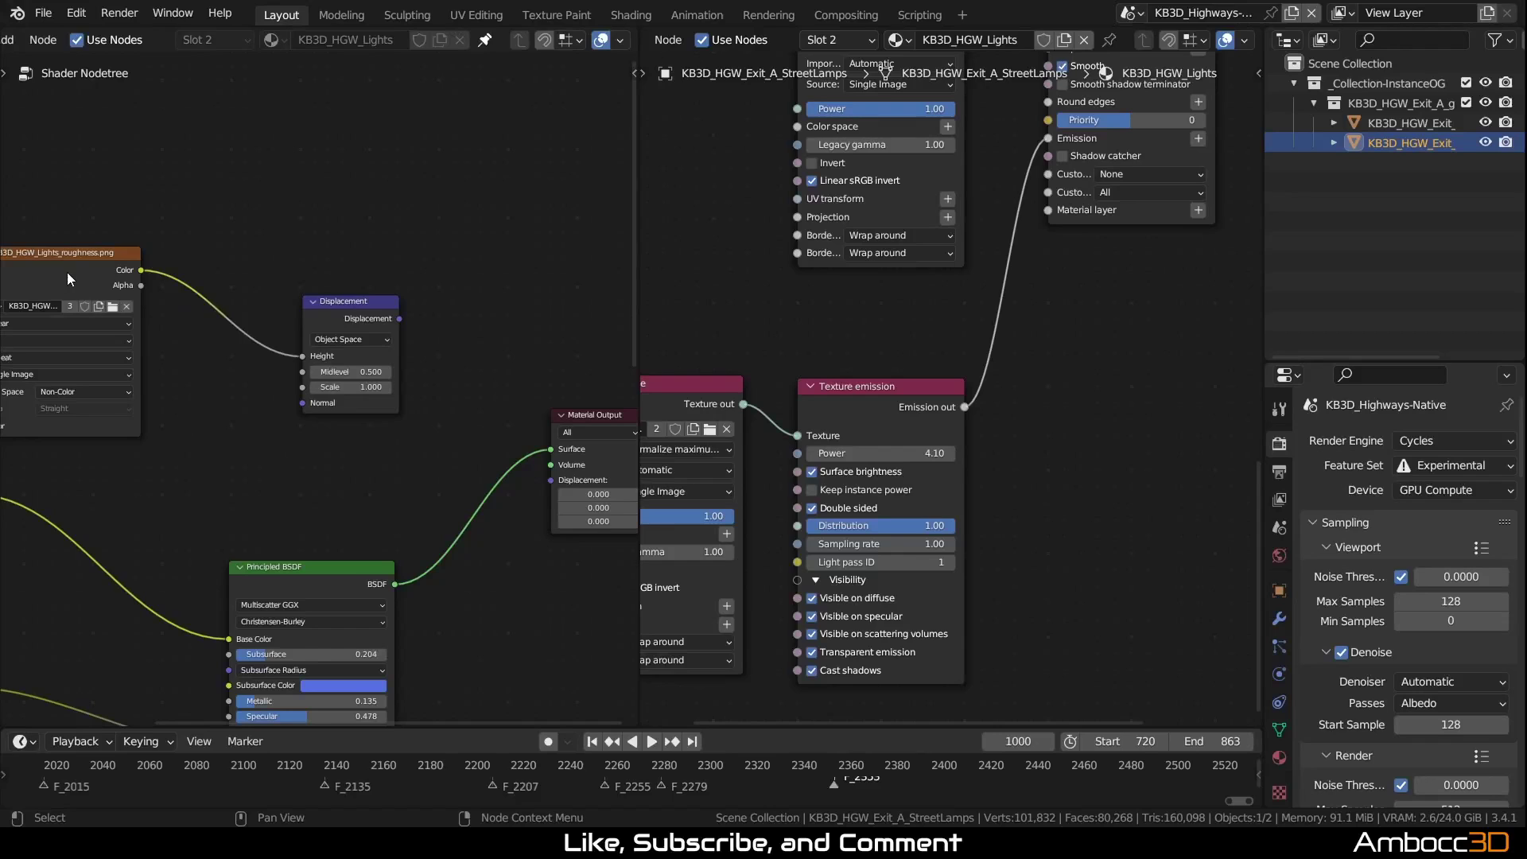
pyautogui.moveTo(70, 254); pyautogui.dragTo(132, 255)
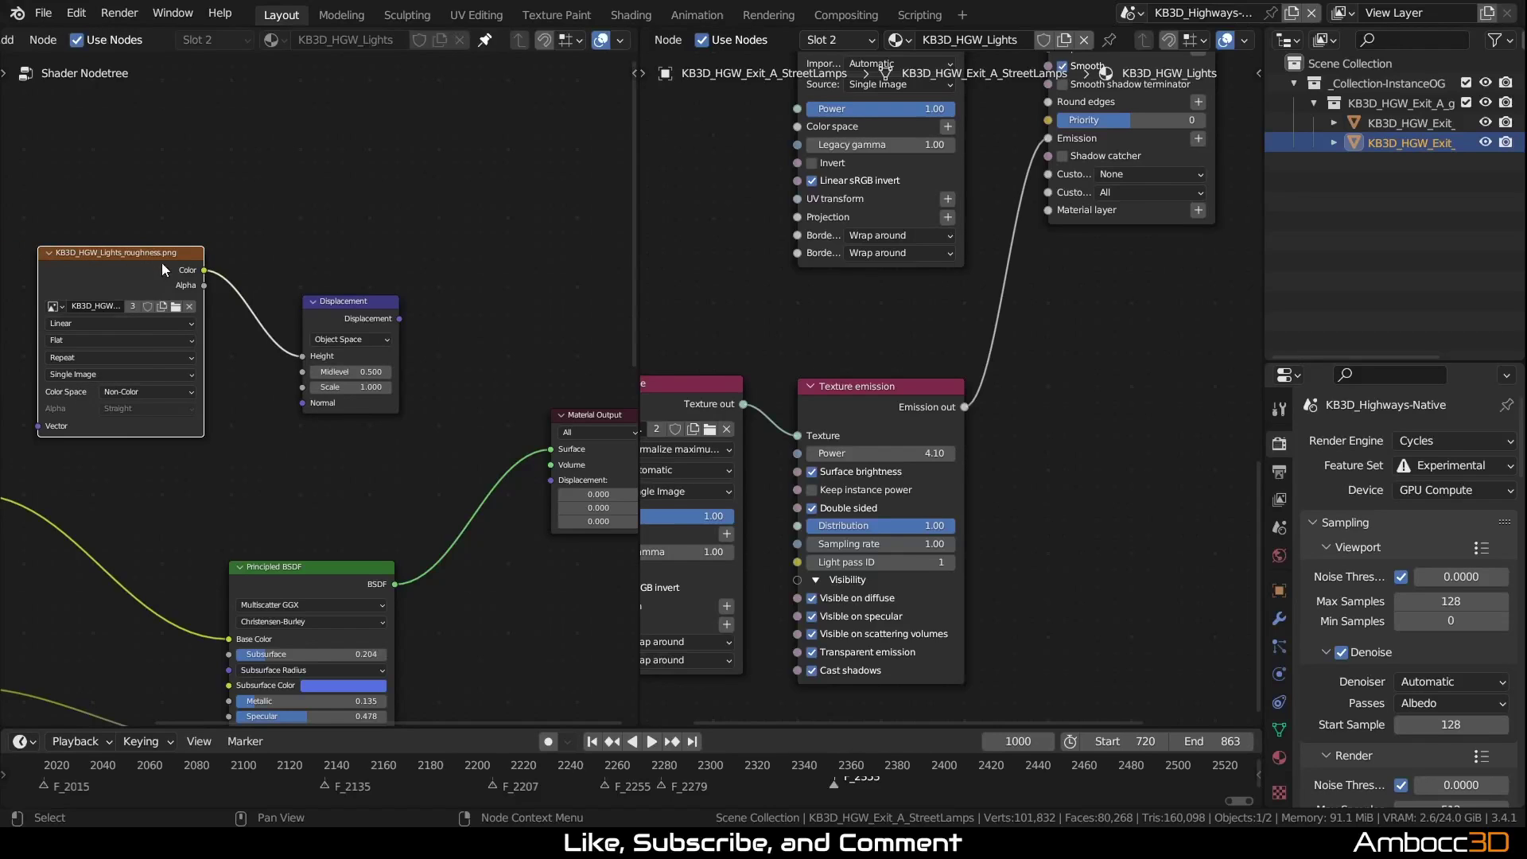
pyautogui.moveTo(396, 319); pyautogui.dragTo(551, 479)
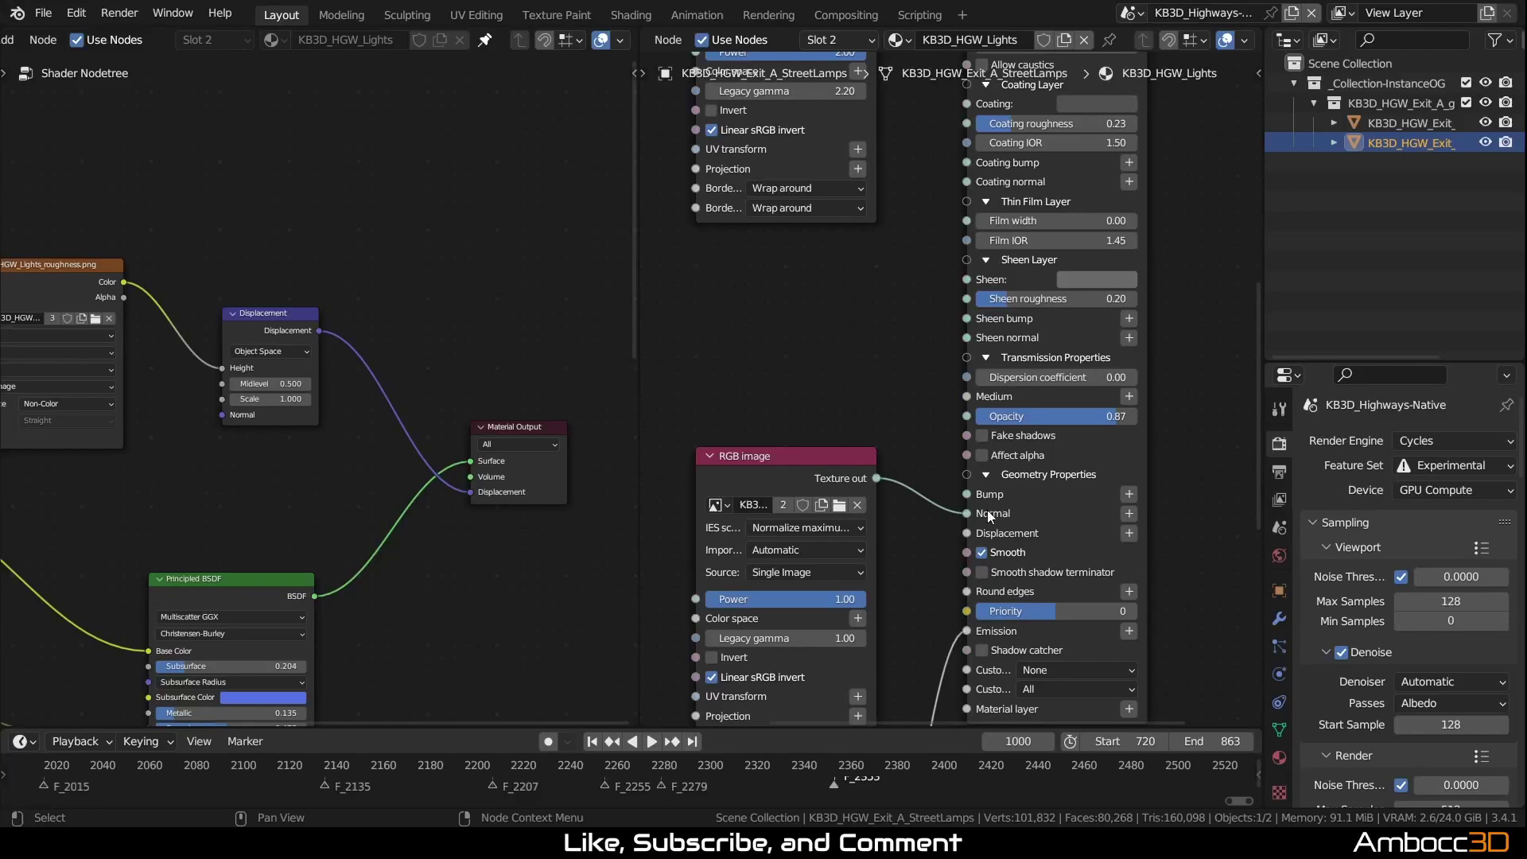
# Step: Switch the render engine back to Octane
pyautogui.click(1440, 444)
pyautogui.click(1427, 541)
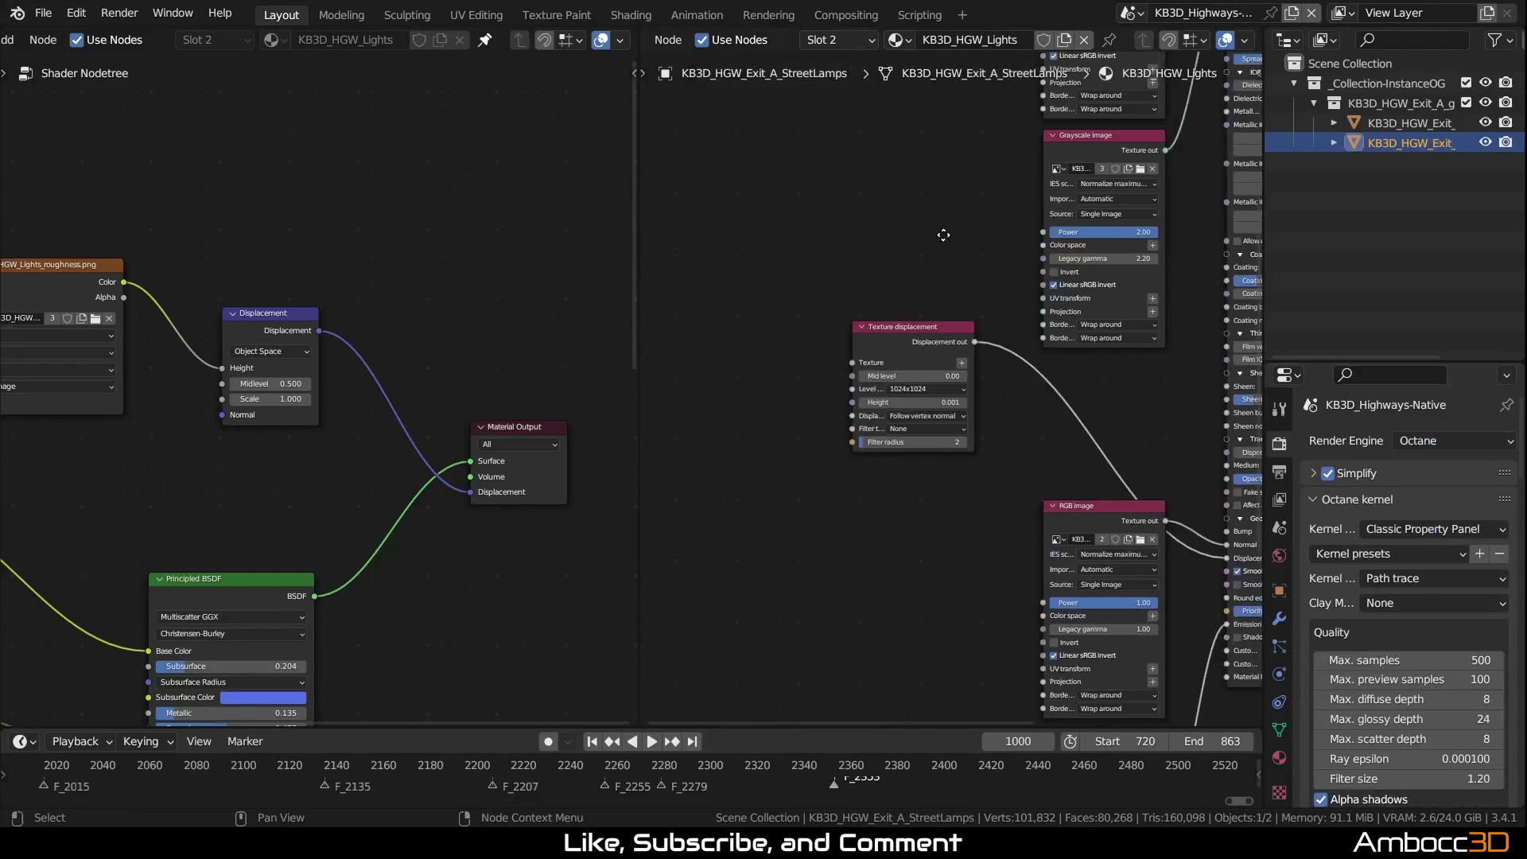
# Step: Duplicate the Grayscale image node and connect the copy's texture output to the Texture input of Texture displacement
pyautogui.click(1104, 198)
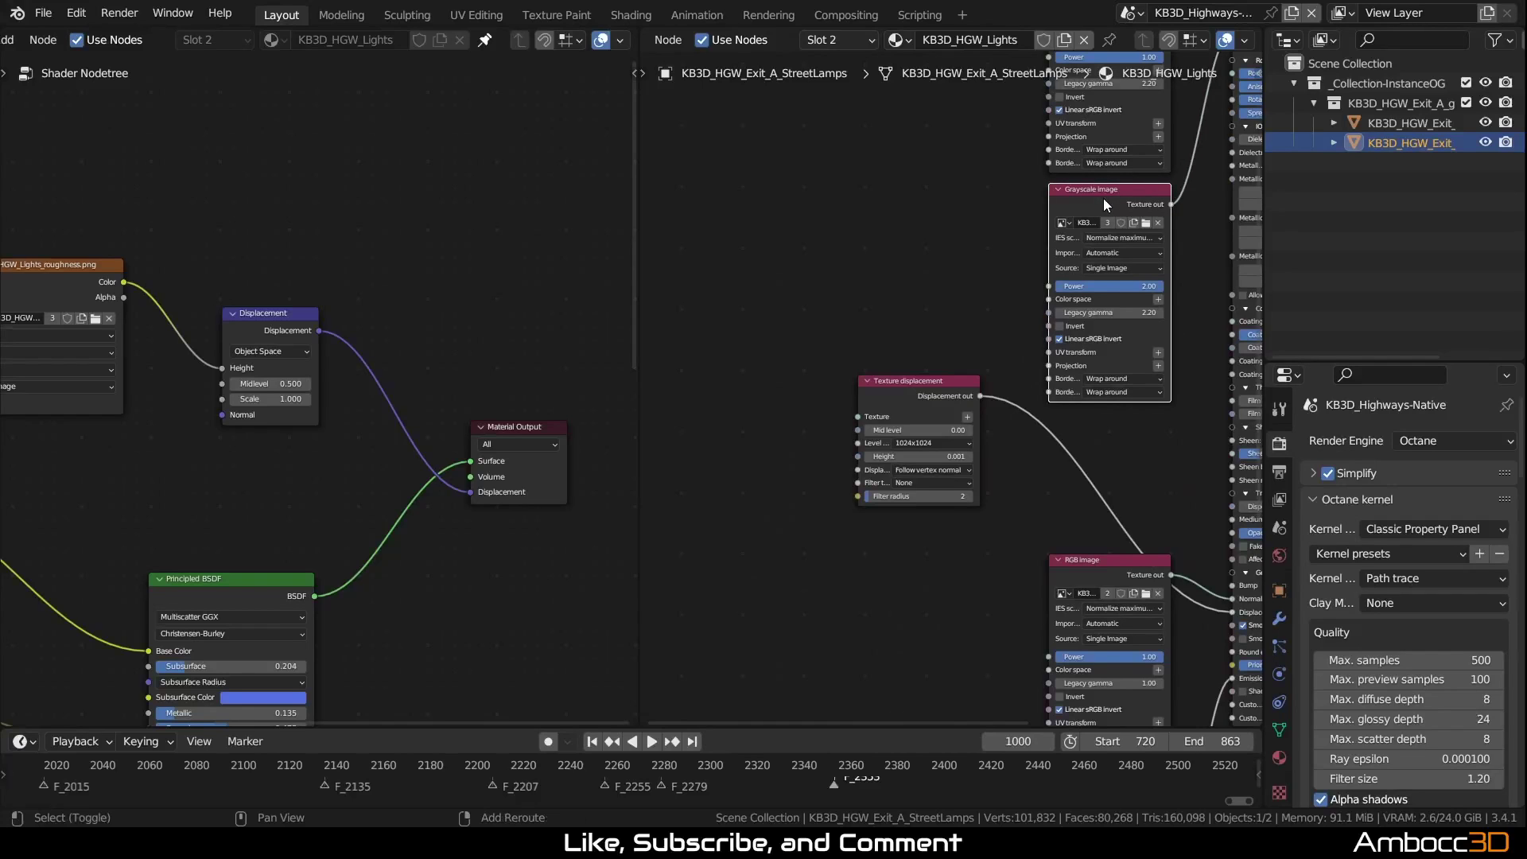
pyautogui.hotkey('shift', 'd')
pyautogui.click(723, 403)
pyautogui.moveTo(790, 410); pyautogui.dragTo(864, 416)
pyautogui.click(832, 513)
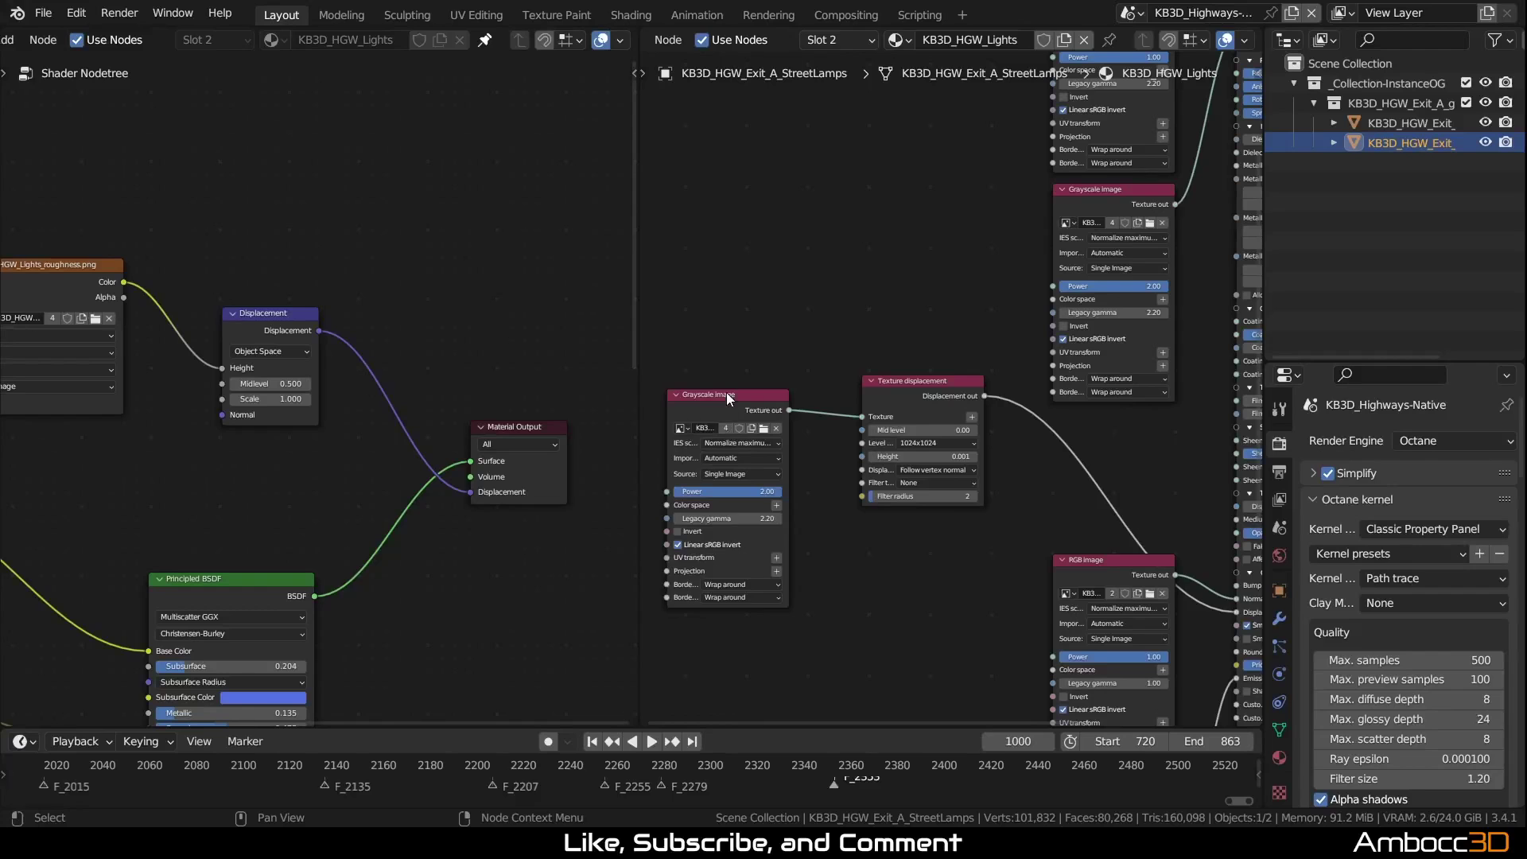
# Step: Move the duplicated Grayscale image node nearer to Texture displacement, and shift the RGB image node feeding Normal away from the material
pyautogui.moveTo(727, 393); pyautogui.dragTo(763, 353)
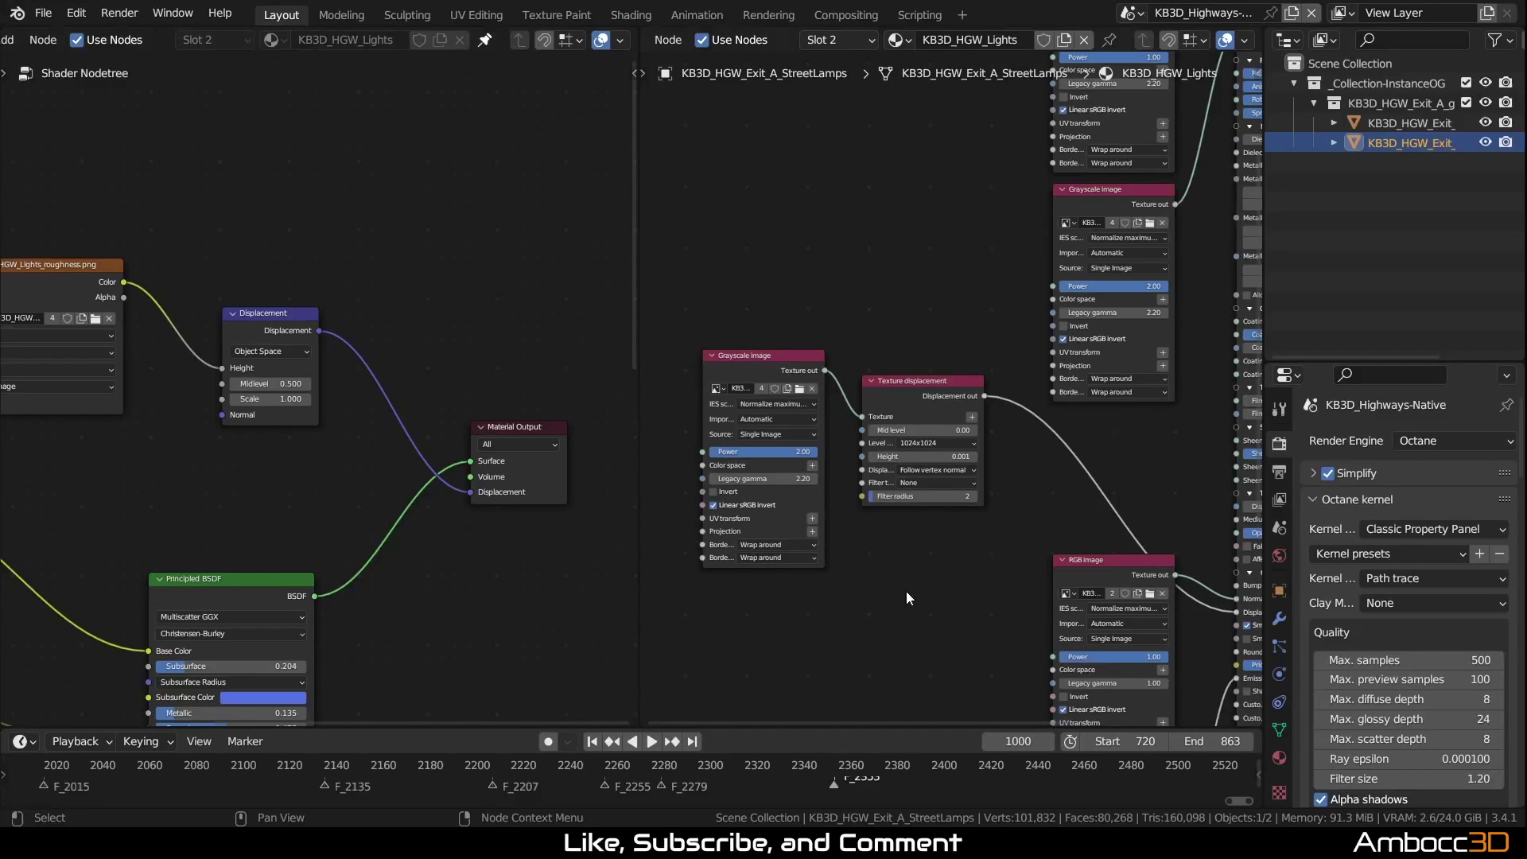
pyautogui.moveTo(981, 625); pyautogui.dragTo(831, 616, button='middle')
pyautogui.moveTo(937, 554); pyautogui.dragTo(873, 612)
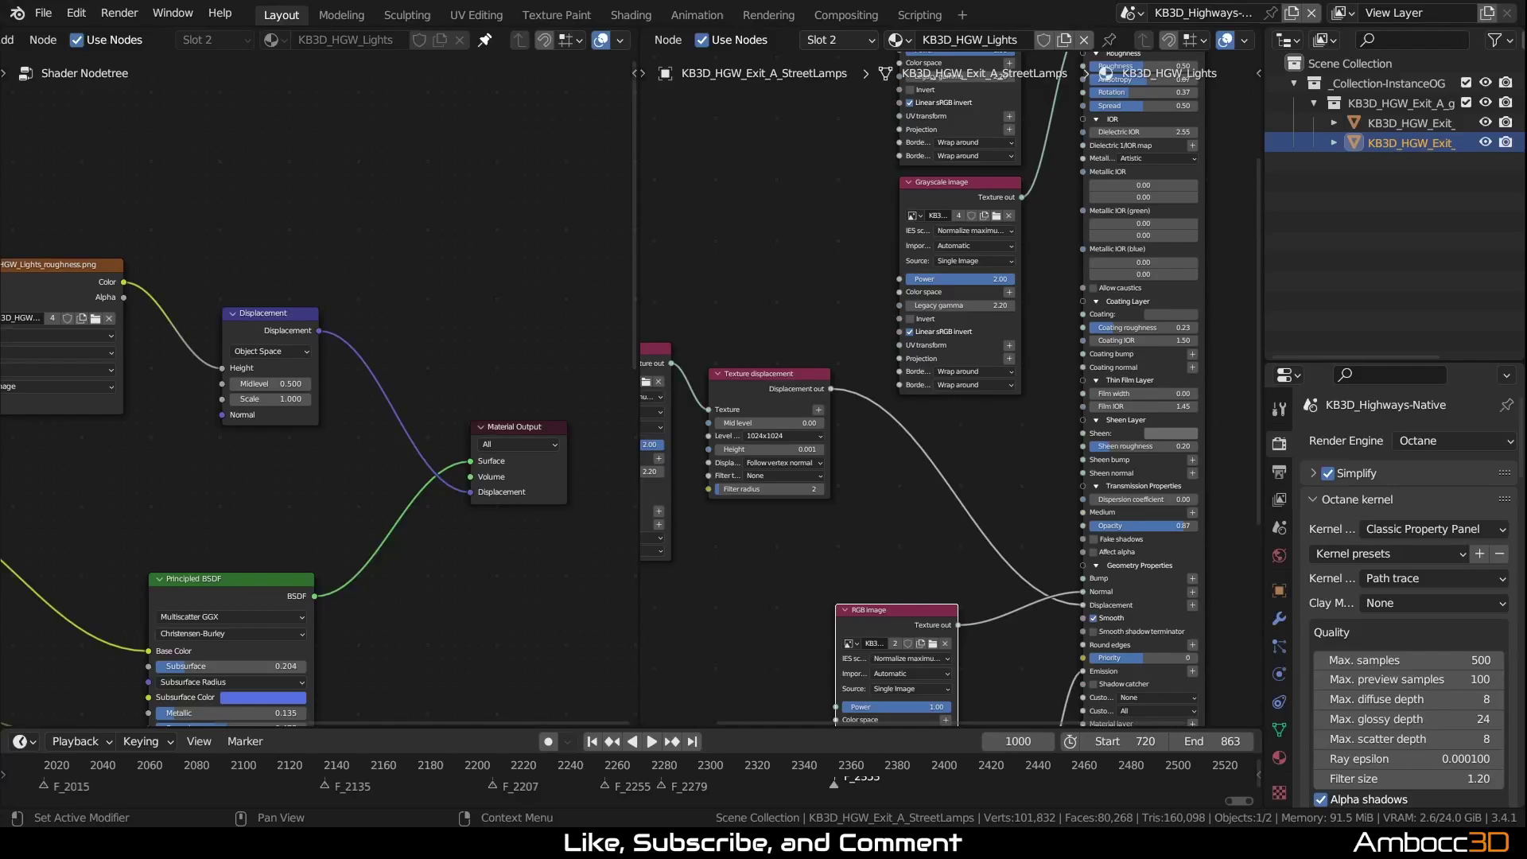